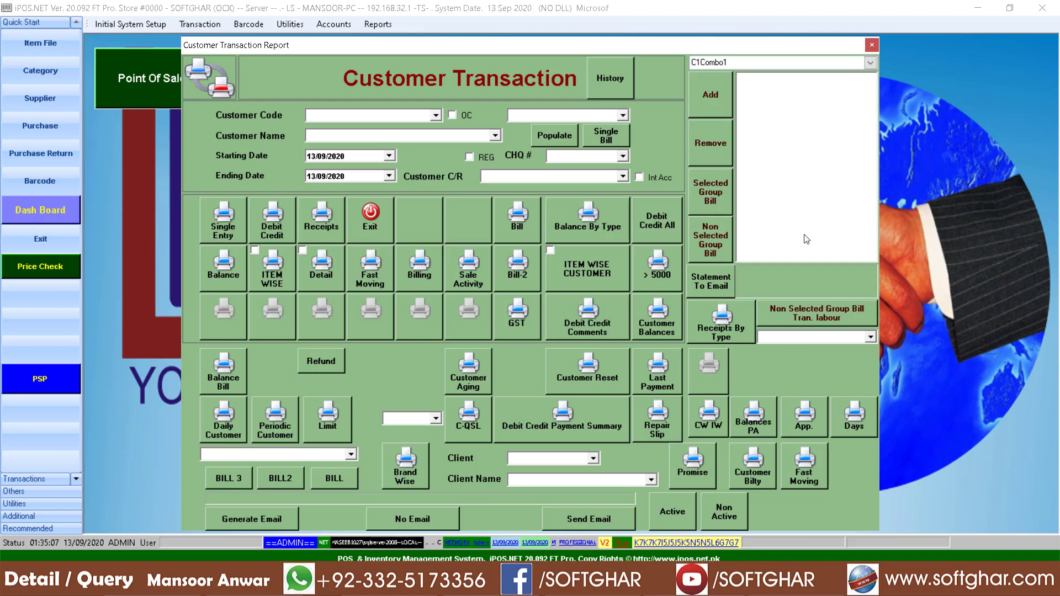
Leave the Customer Transaction report, view the options of the Supplier Transaction Detail report, and close it.
{"action": "left_click", "coordinate": [872, 44]}
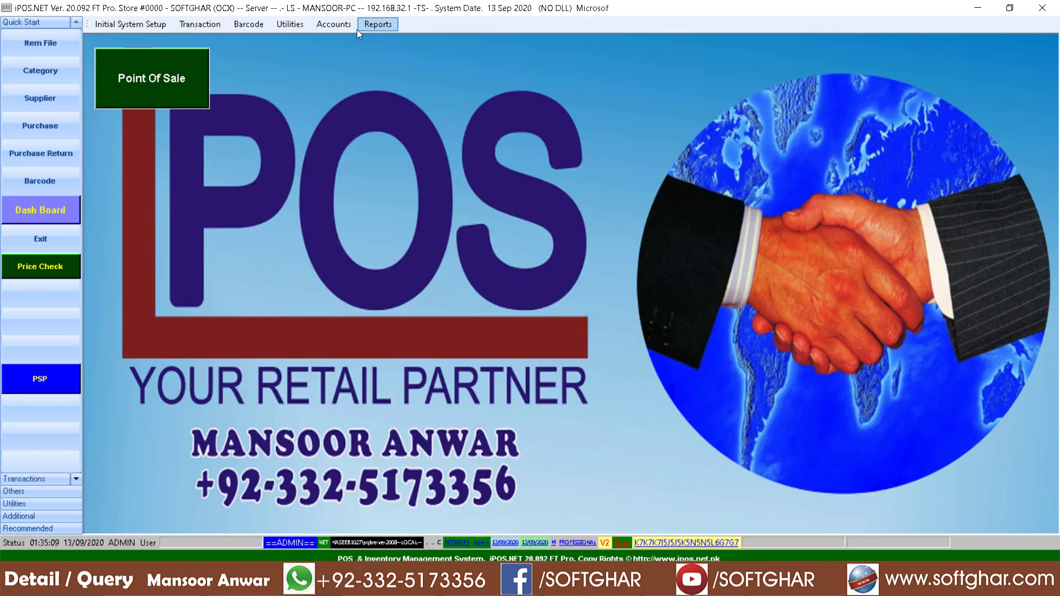
{"action": "left_click", "coordinate": [378, 24]}
{"action": "mouse_move", "coordinate": [430, 100]}
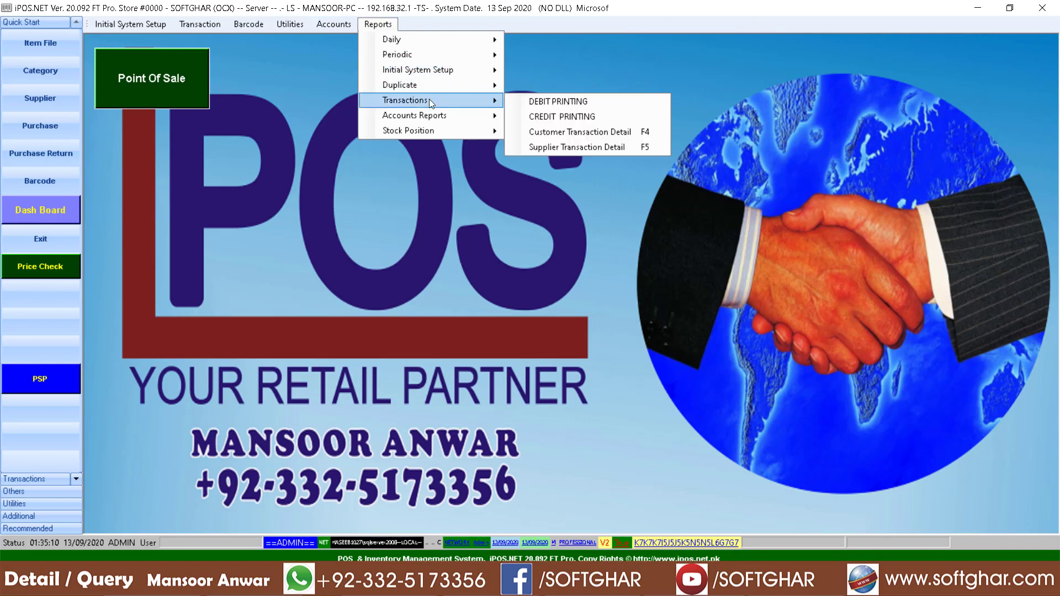
{"action": "left_click", "coordinate": [608, 148]}
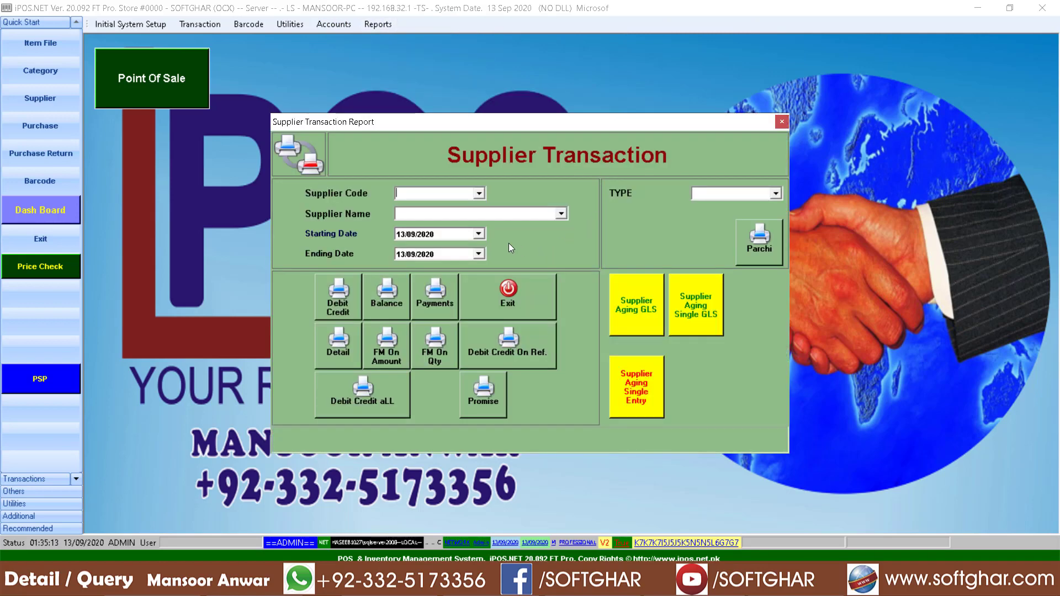
{"action": "left_click", "coordinate": [542, 304]}
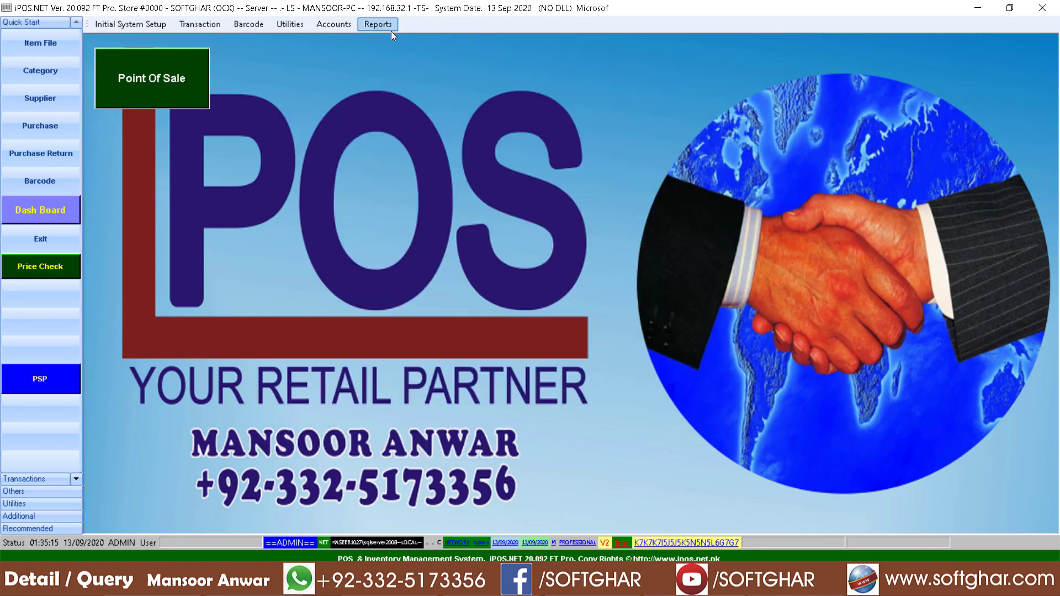
Open the Expense Report form from the accounts reports, view its report options, and close it.
{"action": "left_click", "coordinate": [394, 27]}
{"action": "mouse_move", "coordinate": [441, 116]}
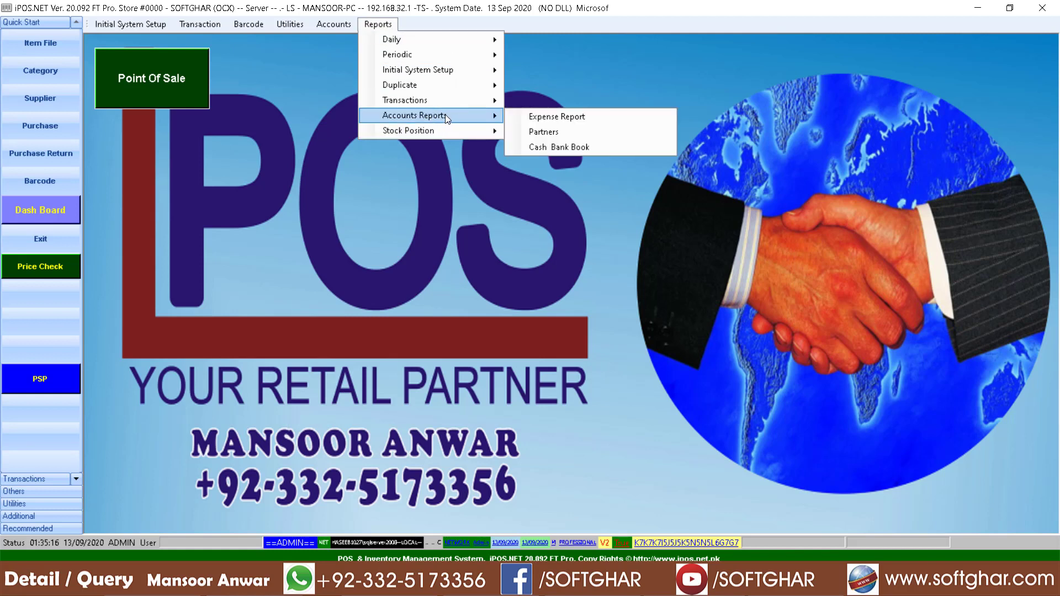
{"action": "left_click", "coordinate": [594, 117]}
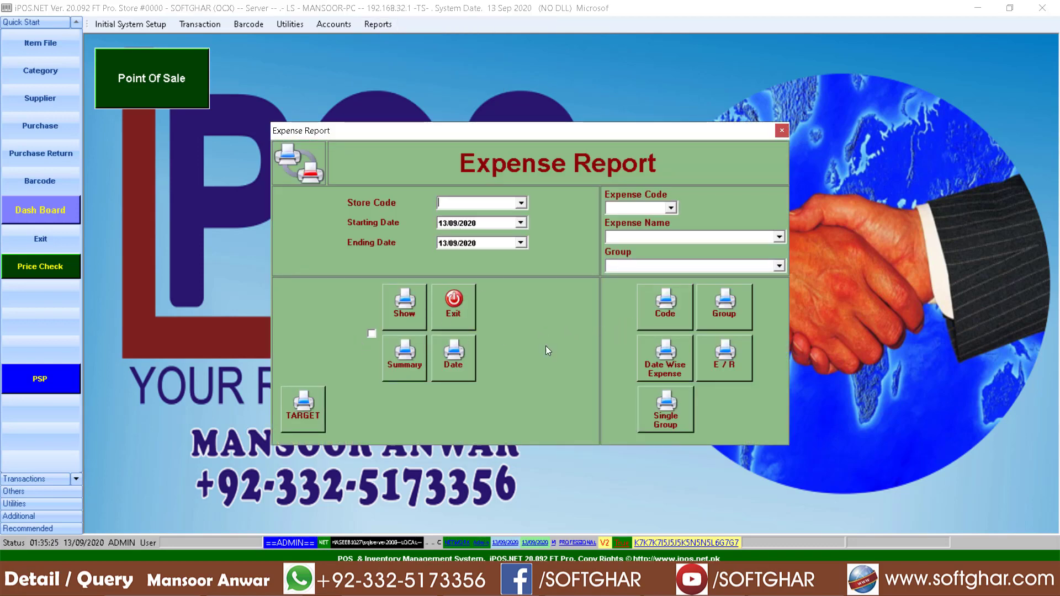
{"action": "left_click", "coordinate": [448, 303]}
Open the Partners transaction report from the accounts reports, view its options, and close it.
{"action": "left_click", "coordinate": [380, 24]}
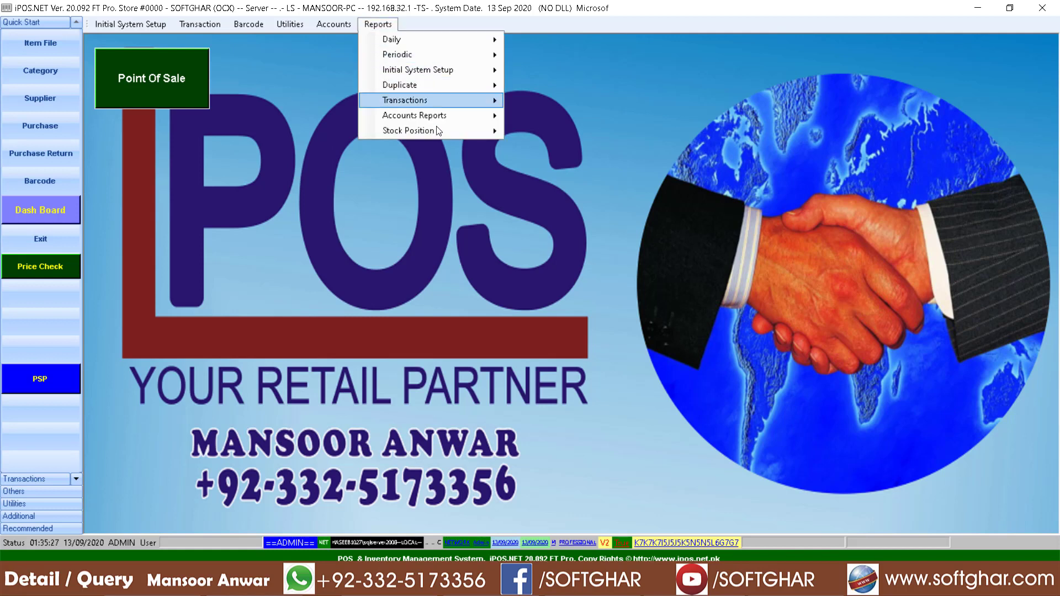
{"action": "mouse_move", "coordinate": [464, 115]}
{"action": "left_click", "coordinate": [565, 131]}
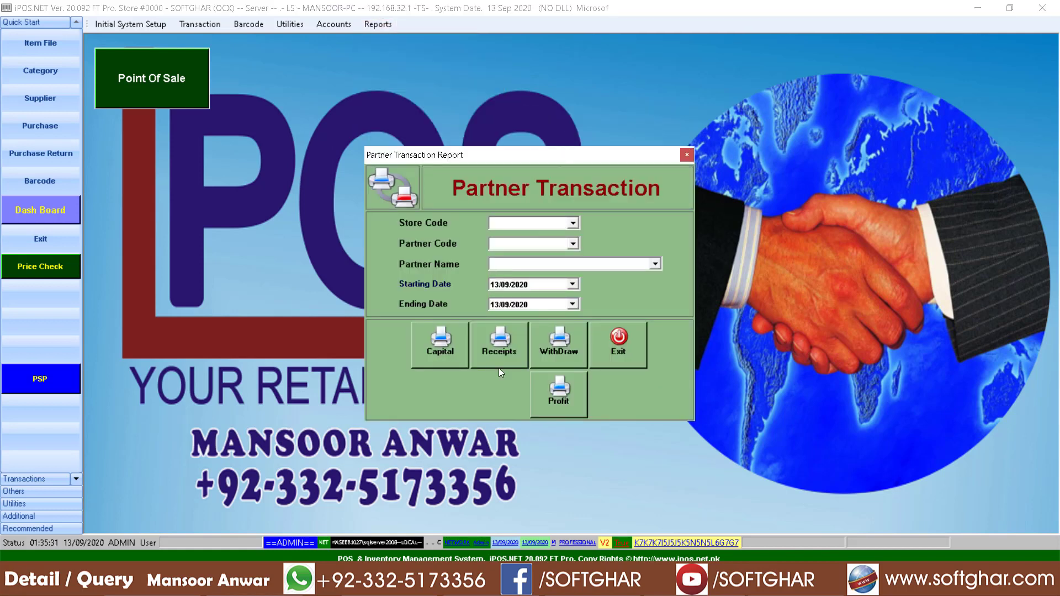
{"action": "left_click", "coordinate": [619, 354]}
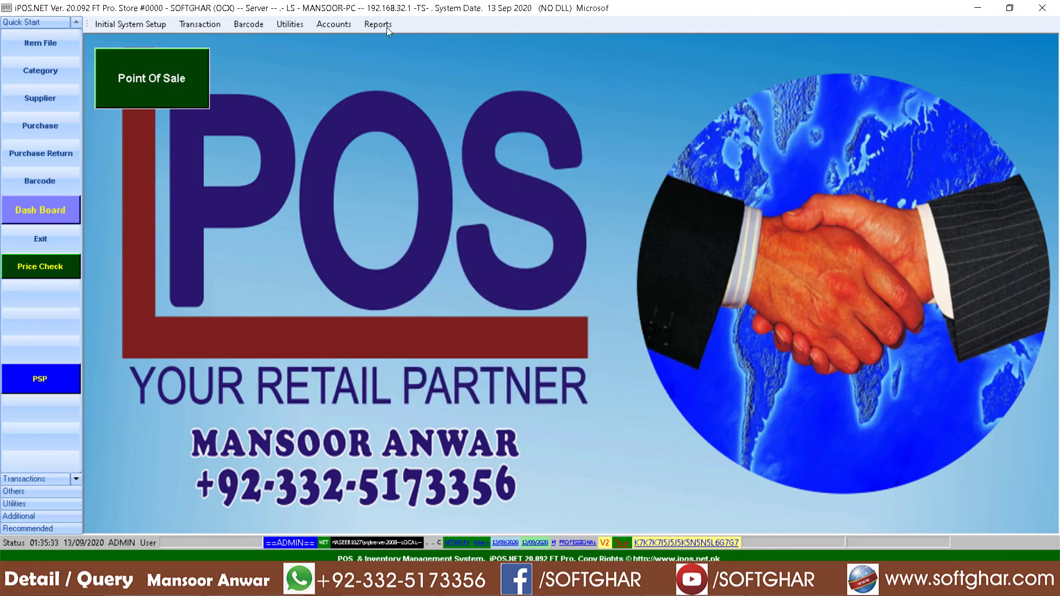
Open the Cash Bank Book report from the accounts reports, view its options, and close it.
{"action": "left_click", "coordinate": [379, 25]}
{"action": "mouse_move", "coordinate": [464, 116]}
{"action": "left_click", "coordinate": [572, 147]}
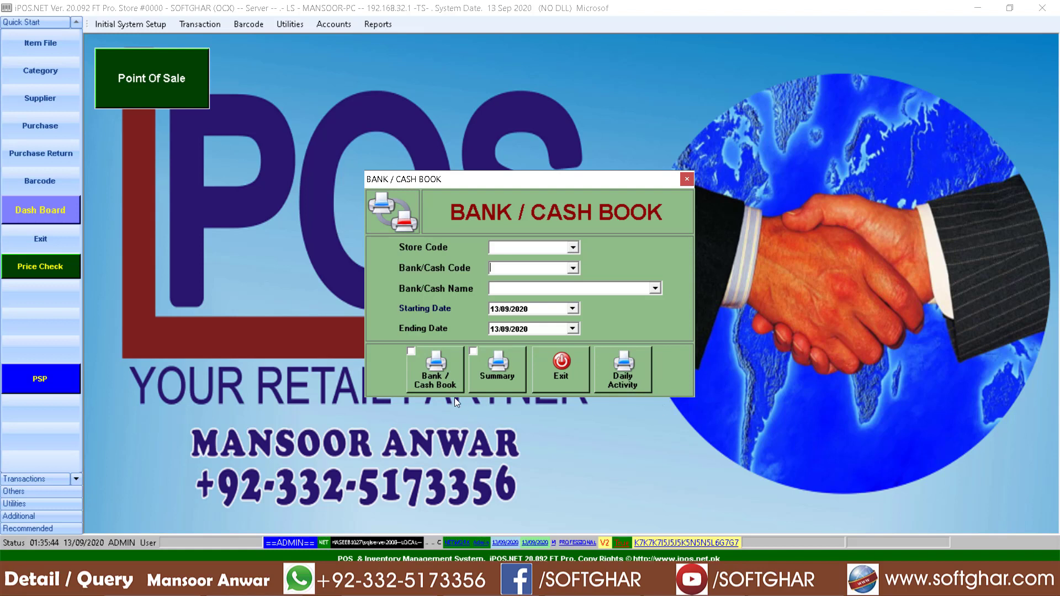
{"action": "left_click", "coordinate": [555, 364]}
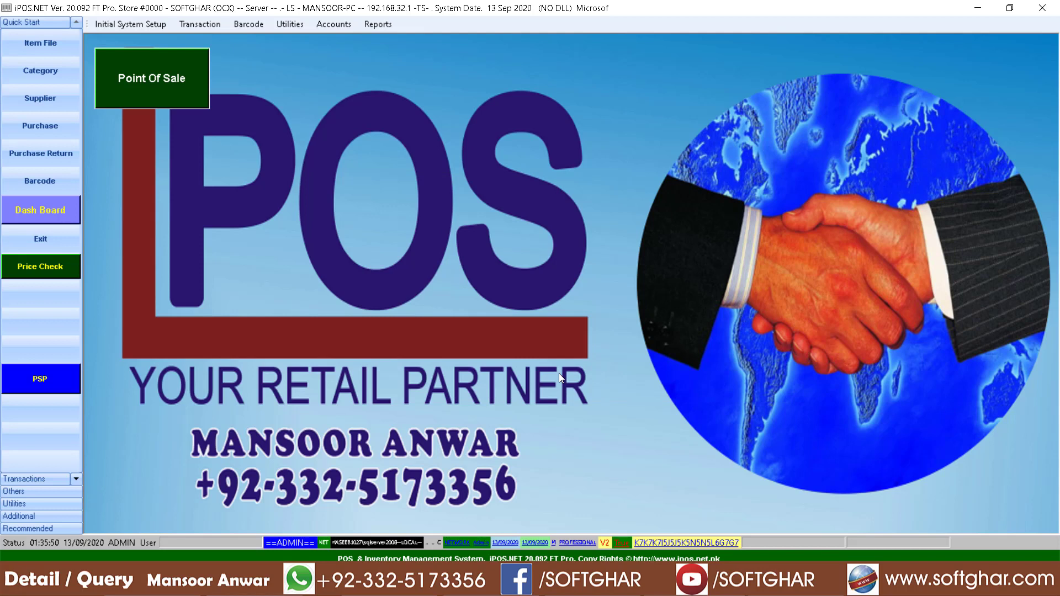
Open the Chart Of Accounts of the GLS accounting module.
{"action": "left_click", "coordinate": [333, 24]}
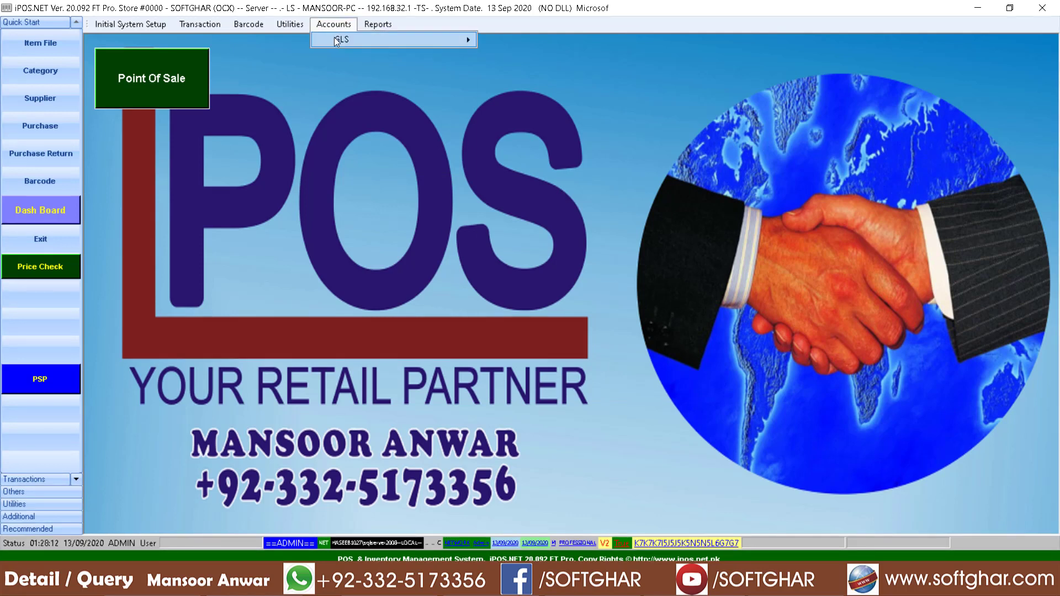
{"action": "mouse_move", "coordinate": [334, 39]}
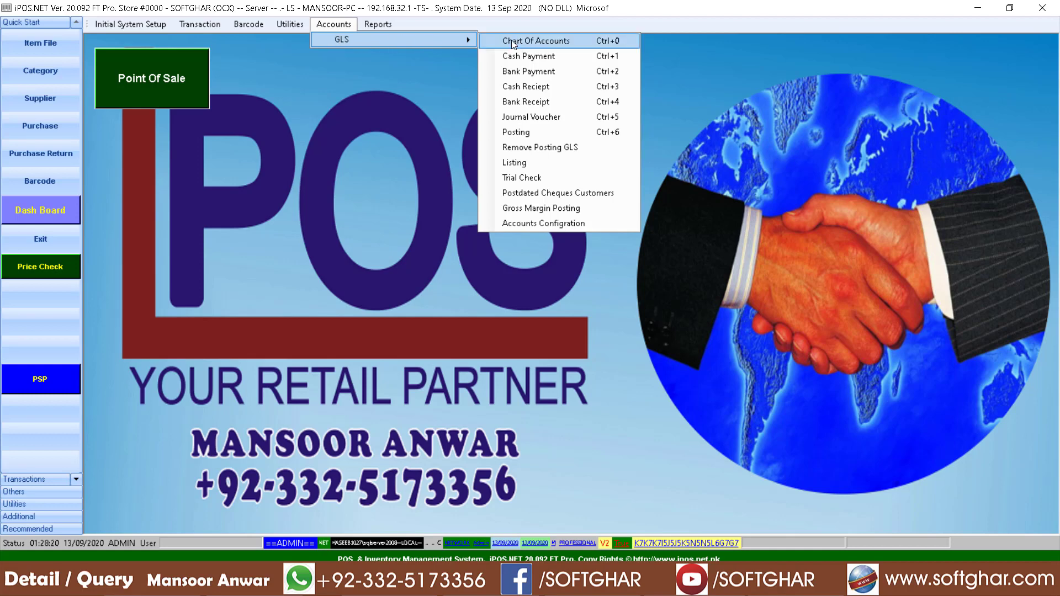
{"action": "left_click", "coordinate": [540, 44]}
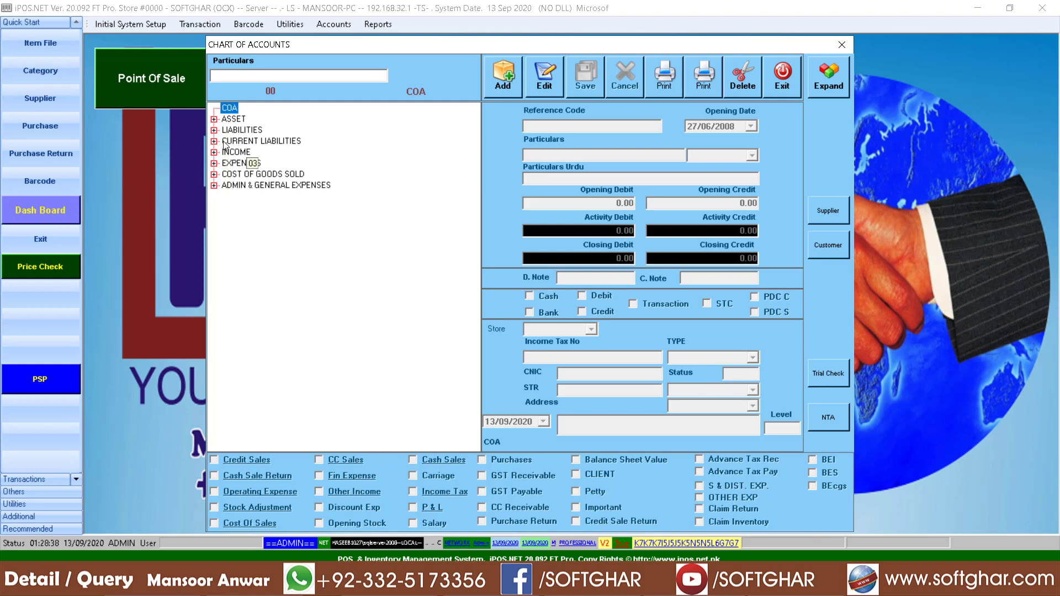
Expand the ASSET, LIABILITIES, CURRENT LIABILITIES, INCOME and EXPENSES groups in the account tree to view their accounts.
{"action": "left_click", "coordinate": [214, 119]}
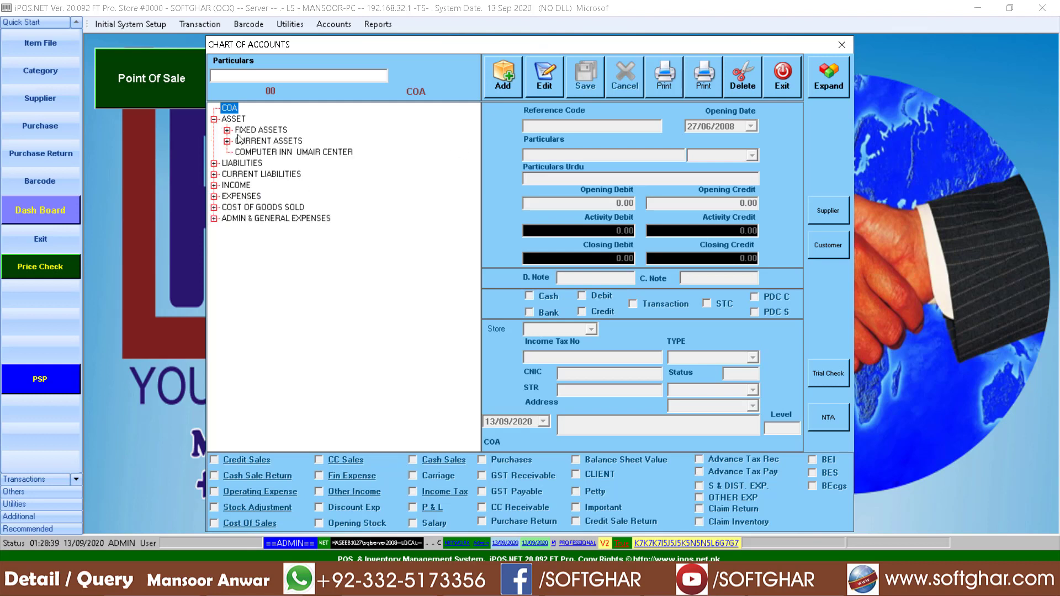
{"action": "left_click", "coordinate": [214, 163]}
{"action": "left_click", "coordinate": [214, 229]}
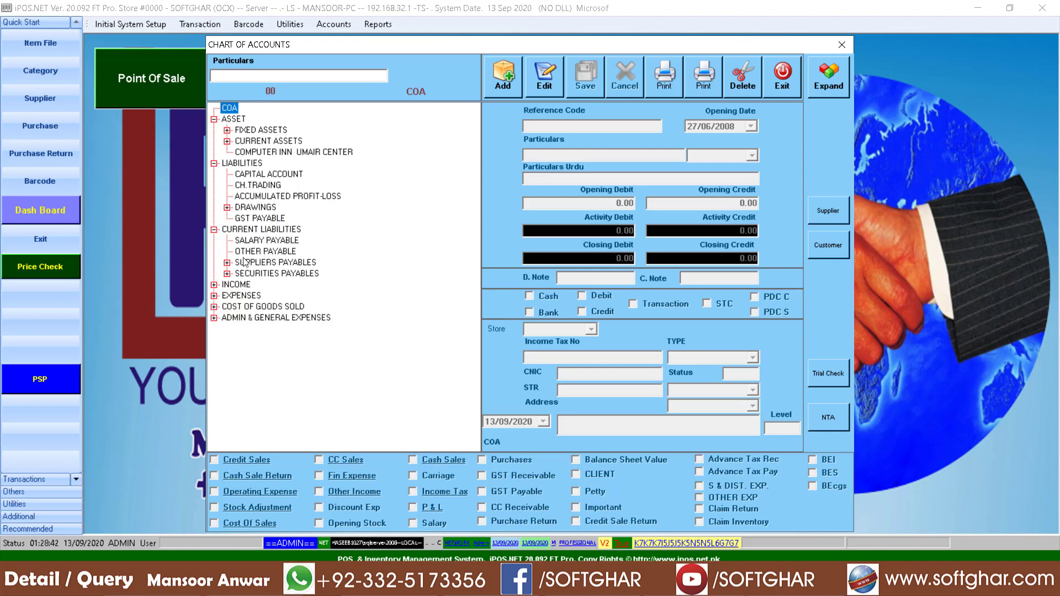
{"action": "left_click", "coordinate": [214, 284]}
{"action": "double_click", "coordinate": [242, 374]}
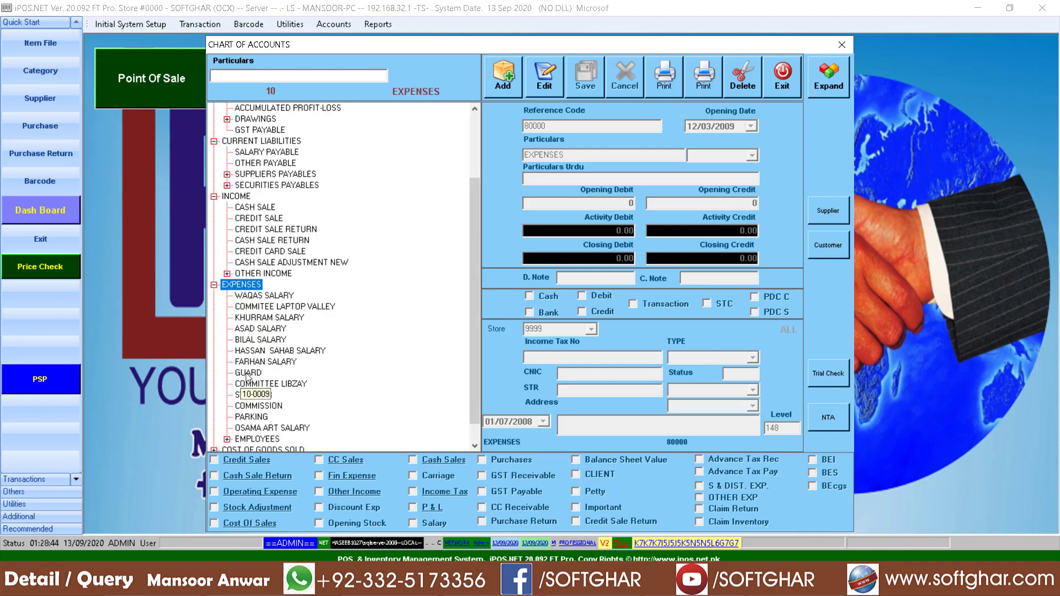
Expand SUPPLIERS PAYABLES under CURRENT LIABILITIES and display the details of the TEST SUPPLIER account.
{"action": "double_click", "coordinate": [276, 174]}
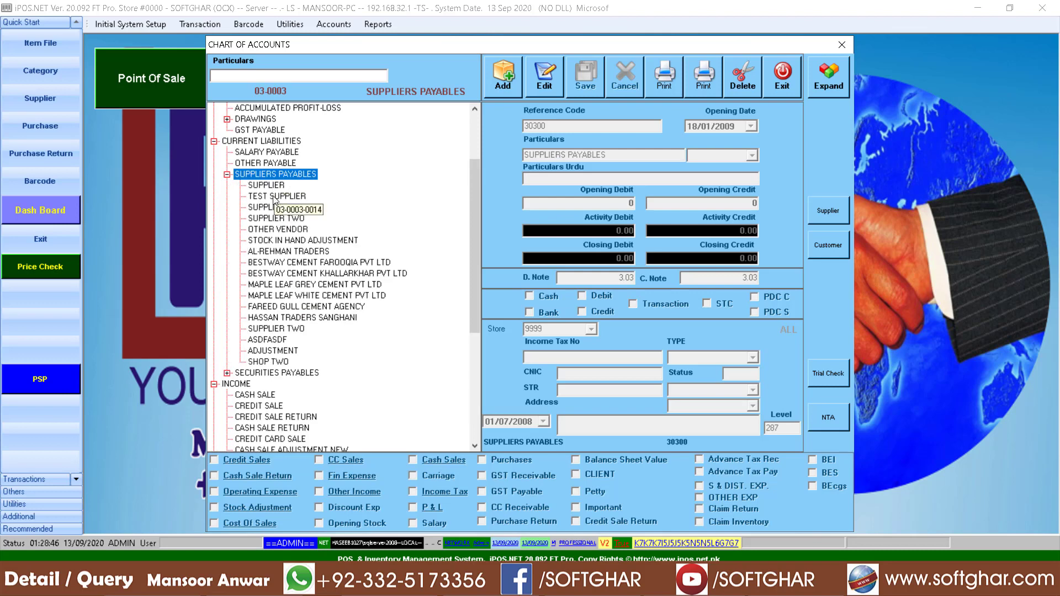
{"action": "left_click", "coordinate": [277, 196]}
{"action": "scroll", "coordinate": [284, 310], "scroll_direction": "up", "scroll_amount": 3}
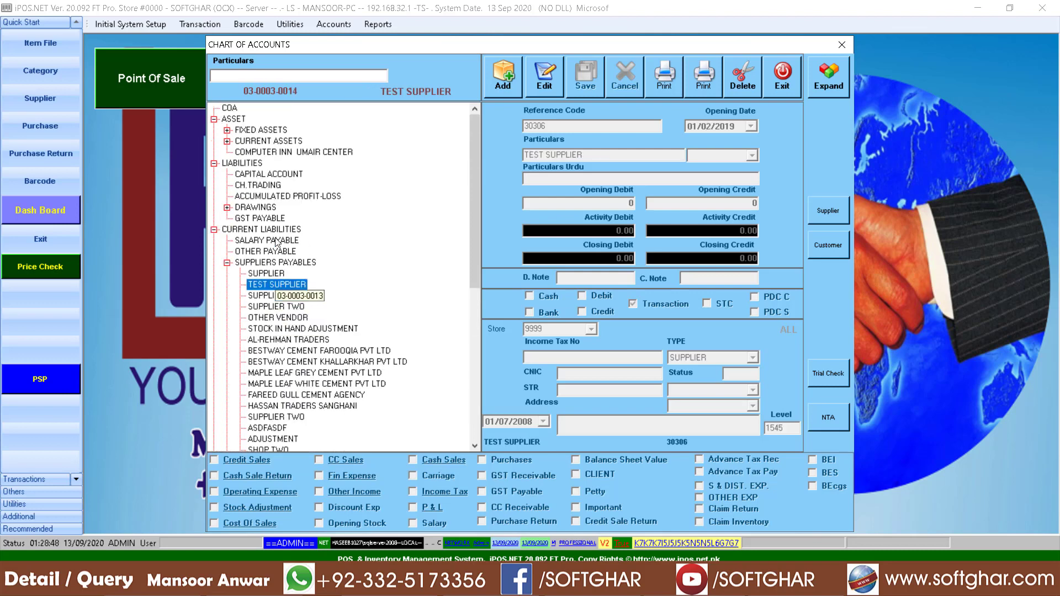
View the OTHER ADVANCES & RECEIVABLE accounts under CURRENT ASSETS, and collapse the CURRENT ASSETS and LIABILITIES groups.
{"action": "left_click", "coordinate": [227, 141]}
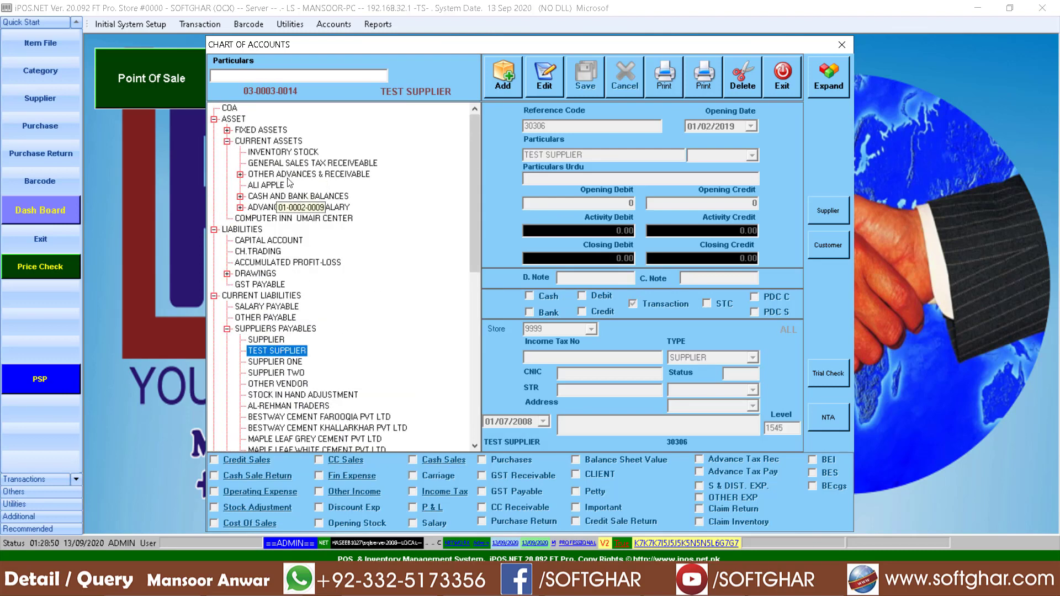
{"action": "double_click", "coordinate": [305, 175]}
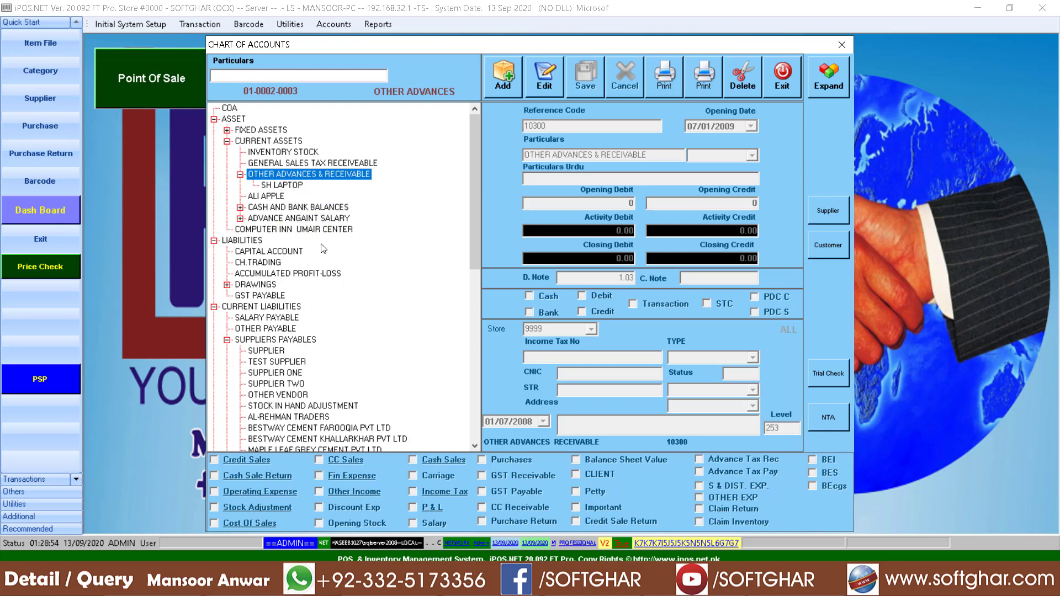
{"action": "left_click", "coordinate": [227, 141]}
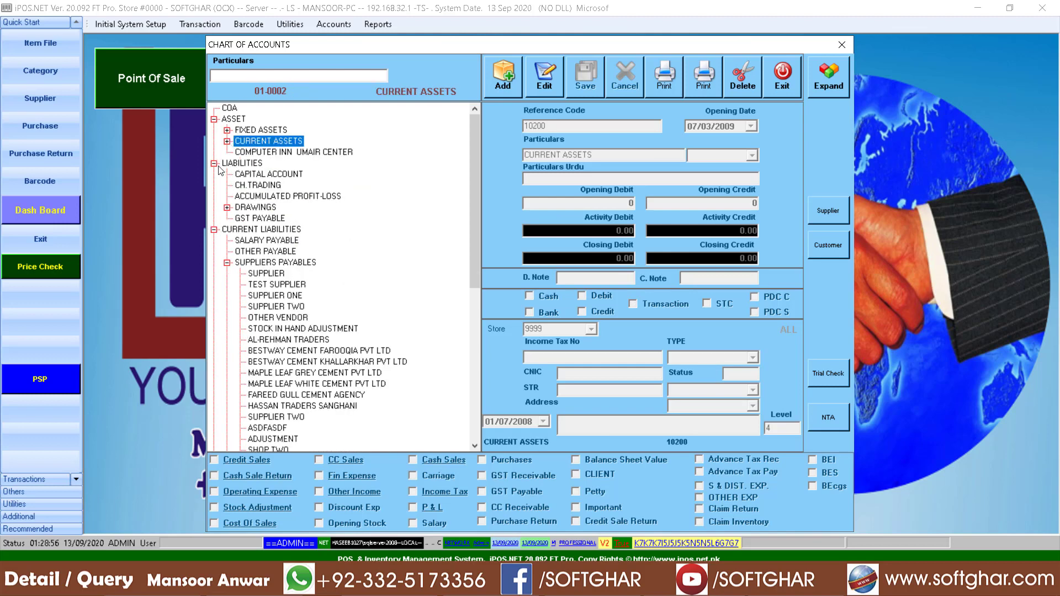
{"action": "left_click", "coordinate": [215, 163]}
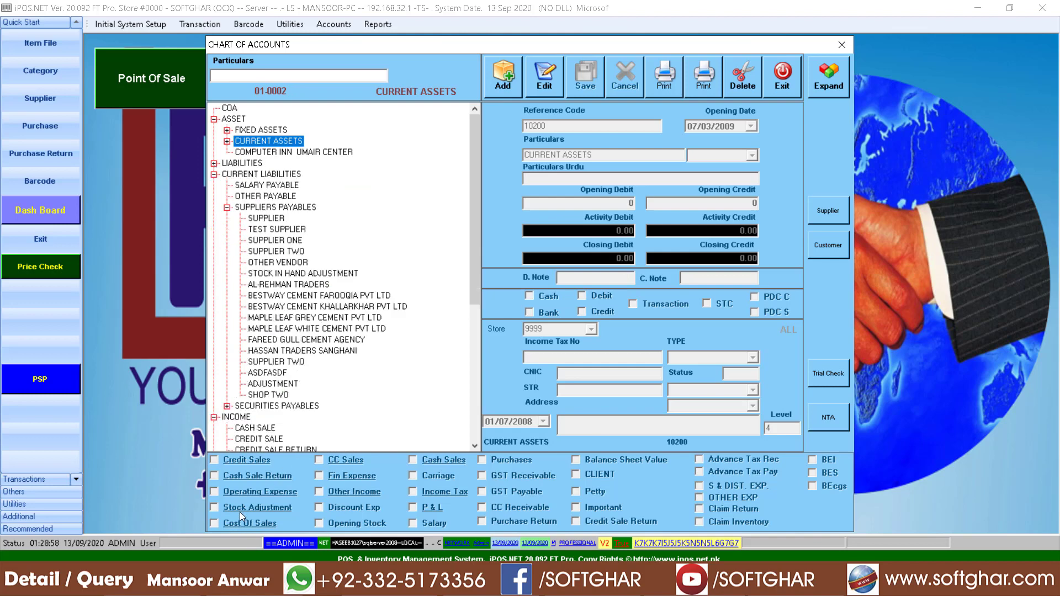
Expand ADMIN & GENERAL EXPENSES down to UTILITY BILL and display the ELECTRICITY BILL account's details.
{"action": "scroll", "coordinate": [287, 404], "scroll_direction": "down", "scroll_amount": 7}
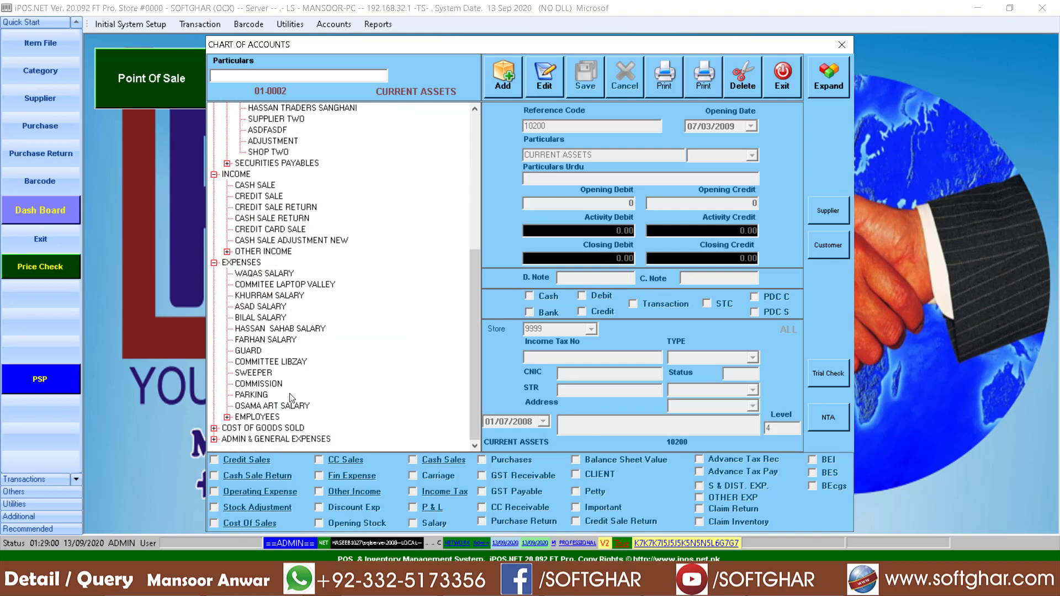
{"action": "double_click", "coordinate": [278, 439]}
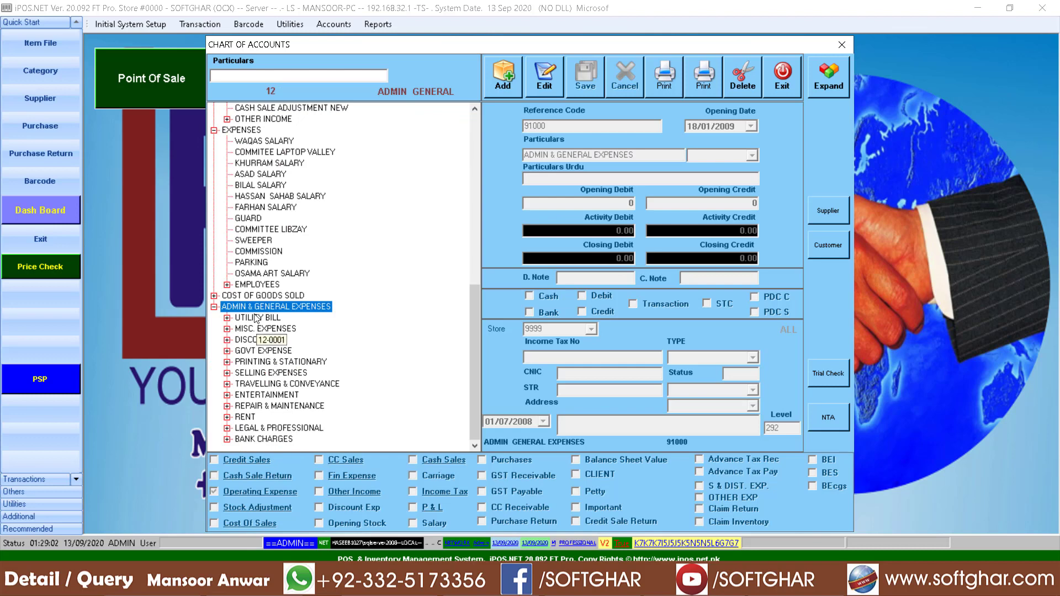
{"action": "double_click", "coordinate": [257, 318]}
{"action": "left_click", "coordinate": [260, 329]}
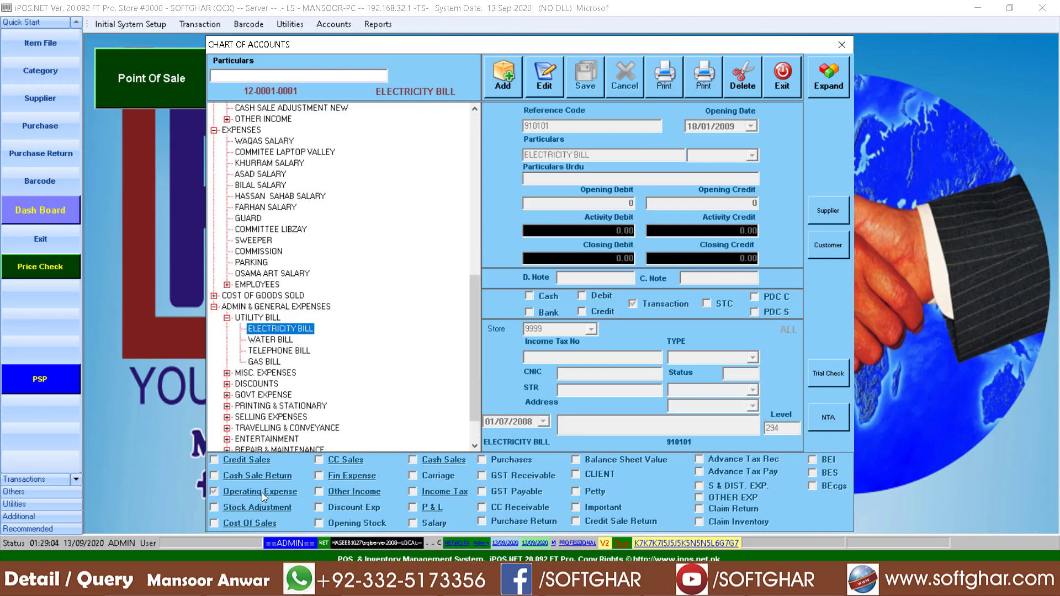
Expand CASH AND BANK BALANCES under CURRENT ASSETS and display the PETTY CASH and STANDARD CHARTERED account details.
{"action": "scroll", "coordinate": [279, 304], "scroll_direction": "up", "scroll_amount": 3}
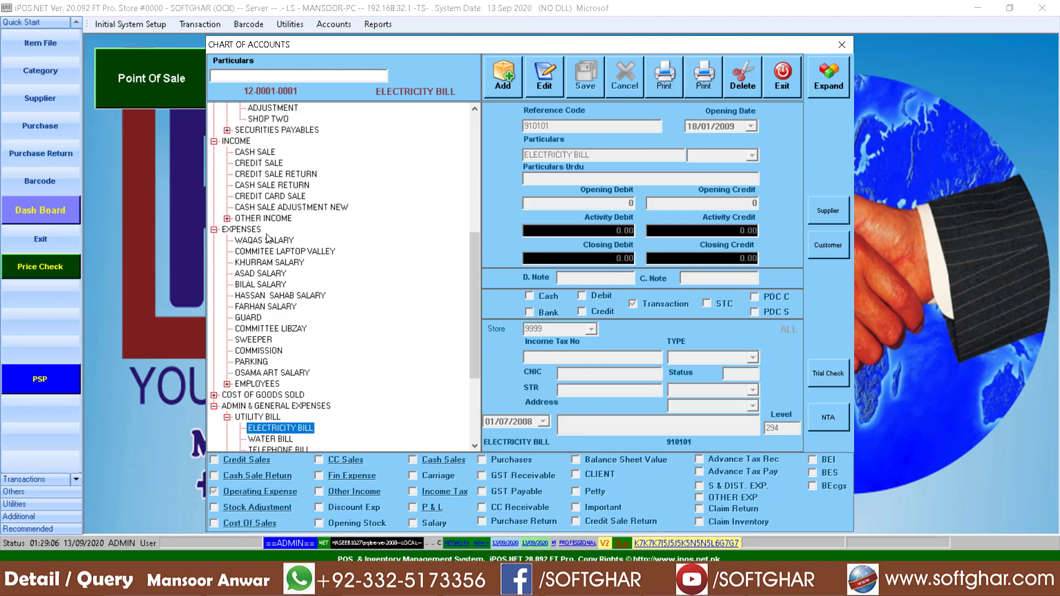
{"action": "scroll", "coordinate": [267, 238], "scroll_direction": "up", "scroll_amount": 8}
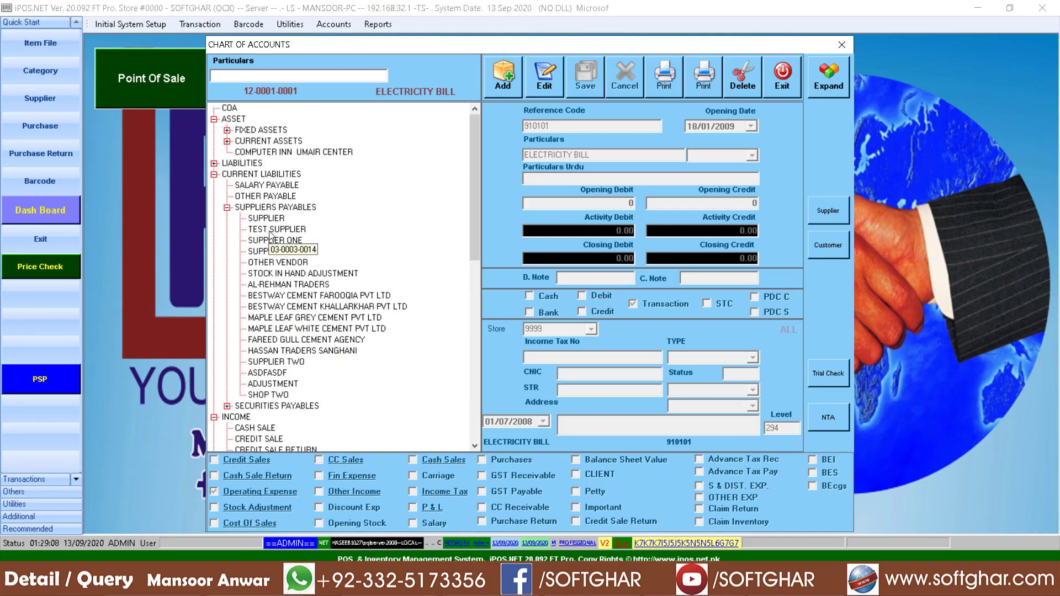
{"action": "left_click", "coordinate": [227, 141]}
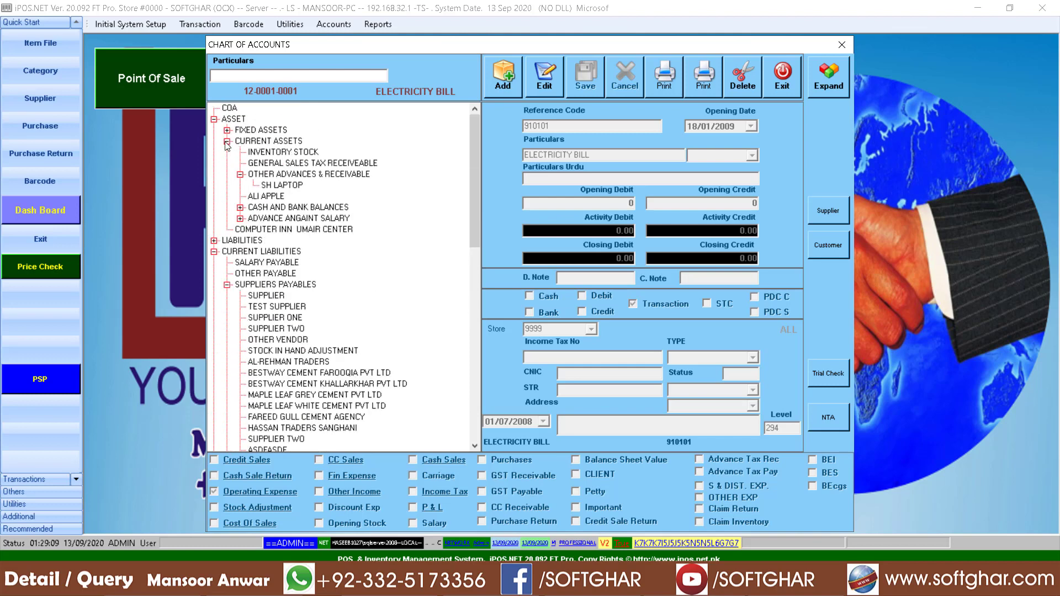
{"action": "double_click", "coordinate": [279, 208]}
{"action": "left_click", "coordinate": [284, 218]}
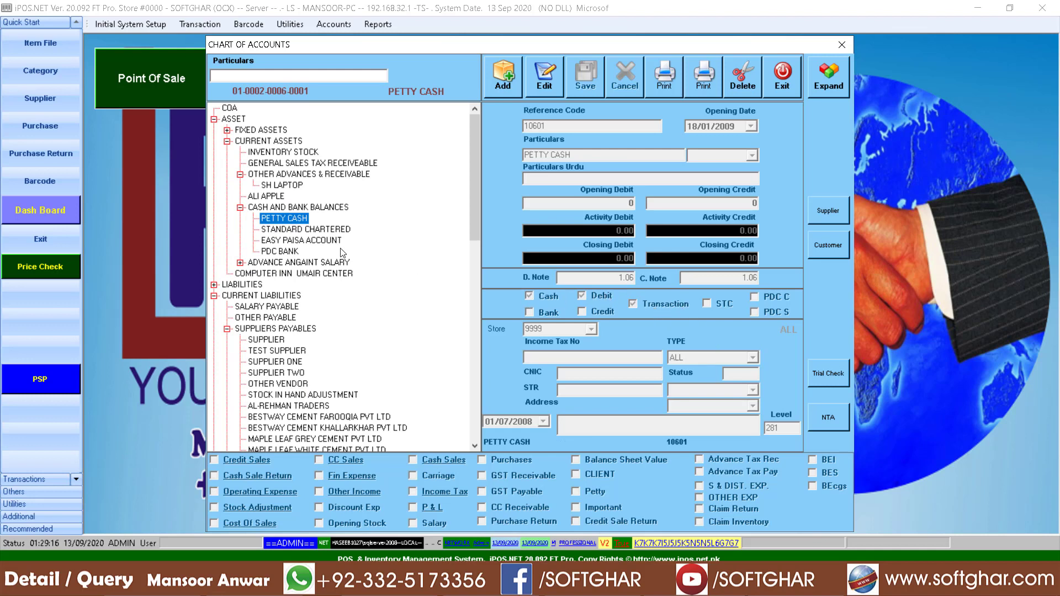
{"action": "left_click", "coordinate": [305, 229]}
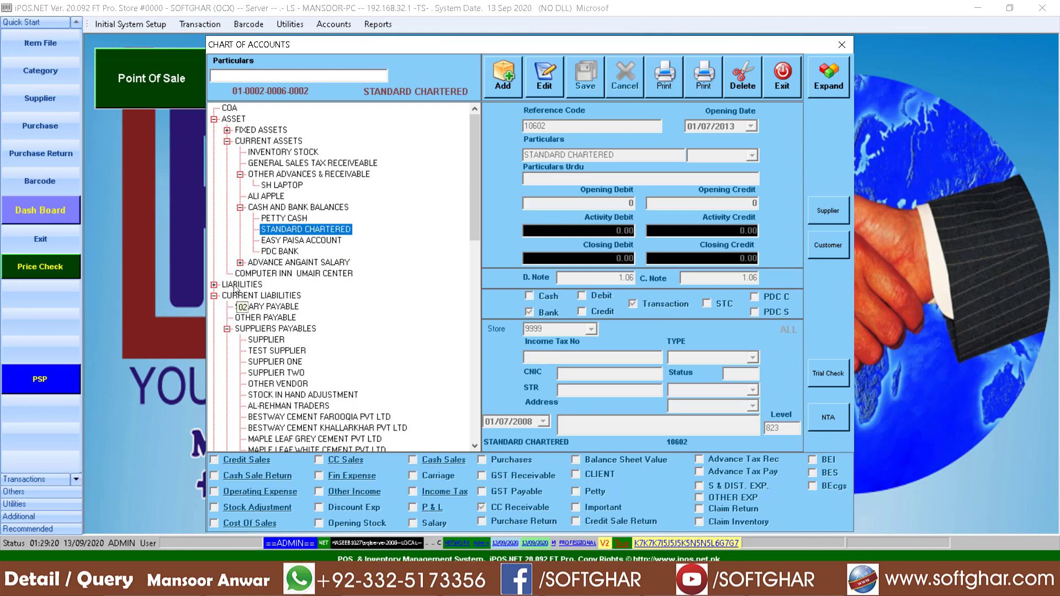
Collapse SUPPLIERS PAYABLES and display the CASH SALE, CREDIT SALE and CASH SALE RETURN accounts under INCOME.
{"action": "scroll", "coordinate": [252, 271], "scroll_direction": "down", "scroll_amount": 2}
{"action": "left_click", "coordinate": [227, 262]}
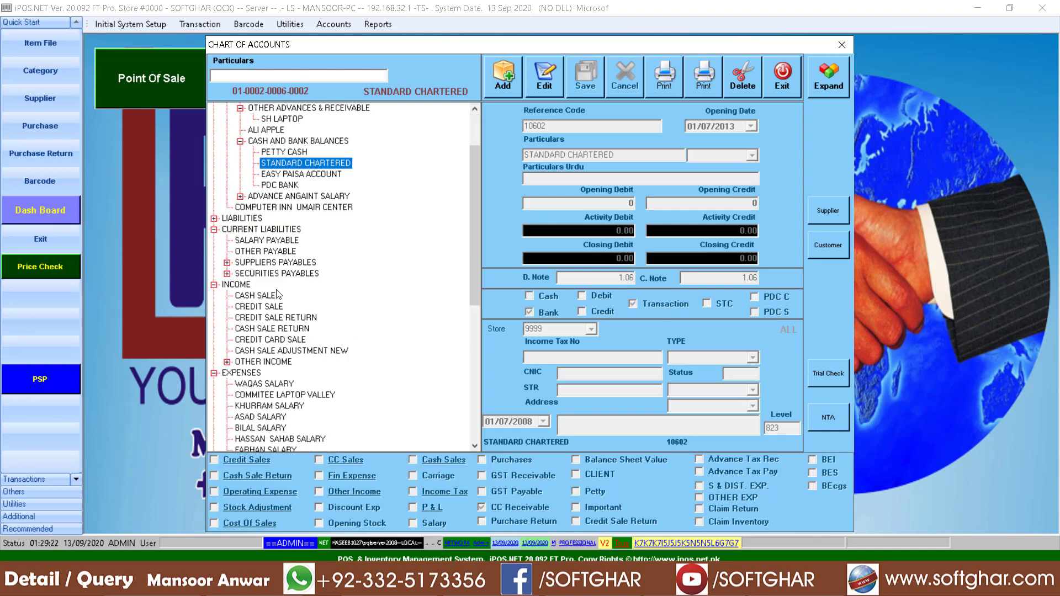
{"action": "left_click", "coordinate": [273, 297]}
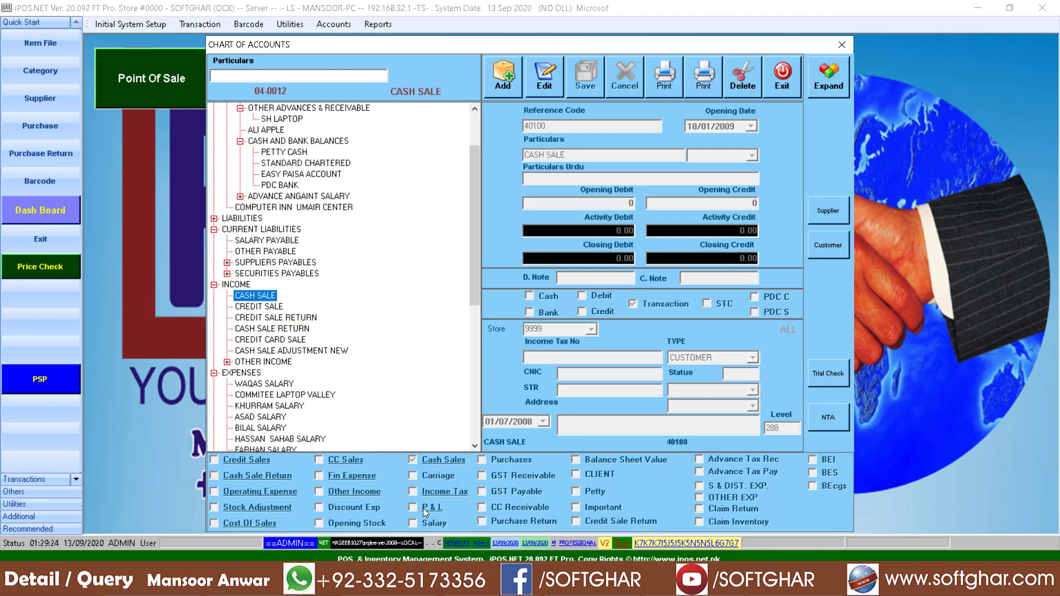
{"action": "left_click", "coordinate": [236, 311]}
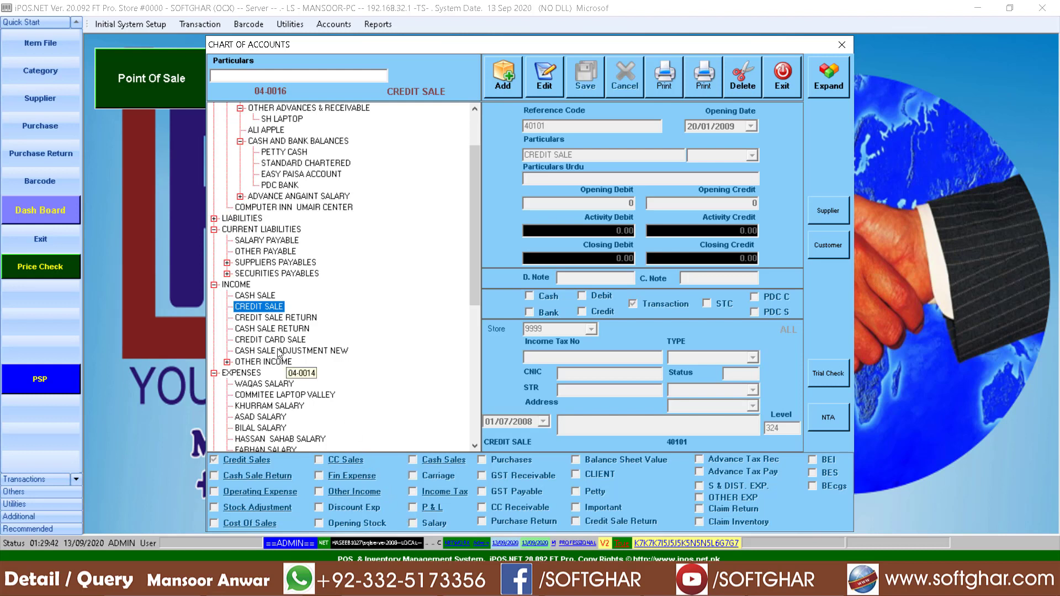
{"action": "left_click", "coordinate": [275, 329]}
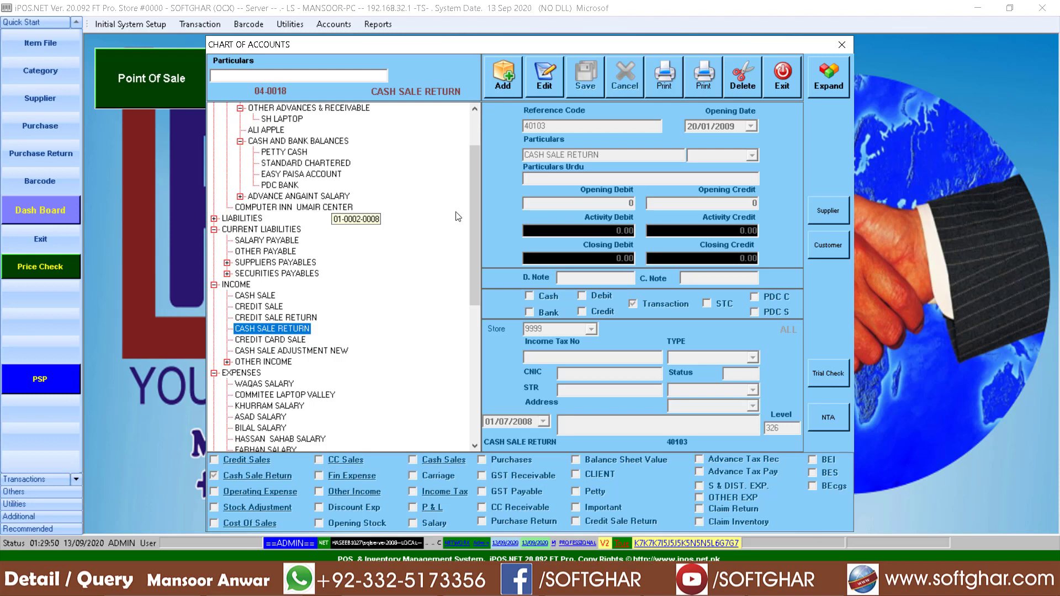
Display the GENERAL SALES TAX RECEIVEABLE account's details under CURRENT ASSETS and close the Chart of Accounts.
{"action": "scroll", "coordinate": [433, 215], "scroll_direction": "up", "scroll_amount": 2}
{"action": "left_click", "coordinate": [295, 166]}
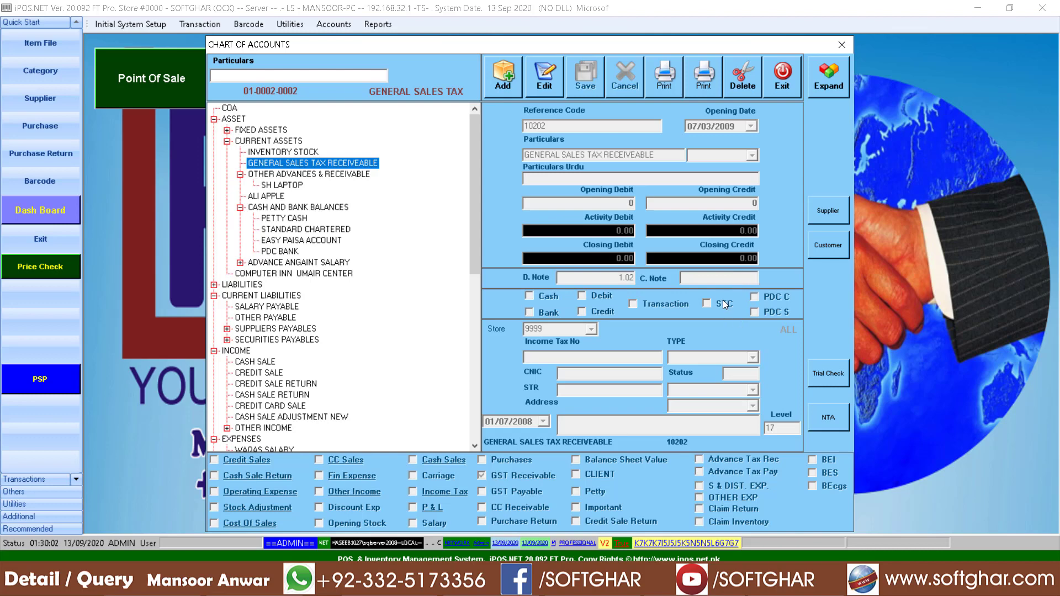
{"action": "left_click", "coordinate": [781, 77]}
Create a cash payment voucher on account code 10601 PETTY CASH with the narration ZXVZXCVZ and save its header.
{"action": "left_click", "coordinate": [333, 24]}
{"action": "mouse_move", "coordinate": [464, 39]}
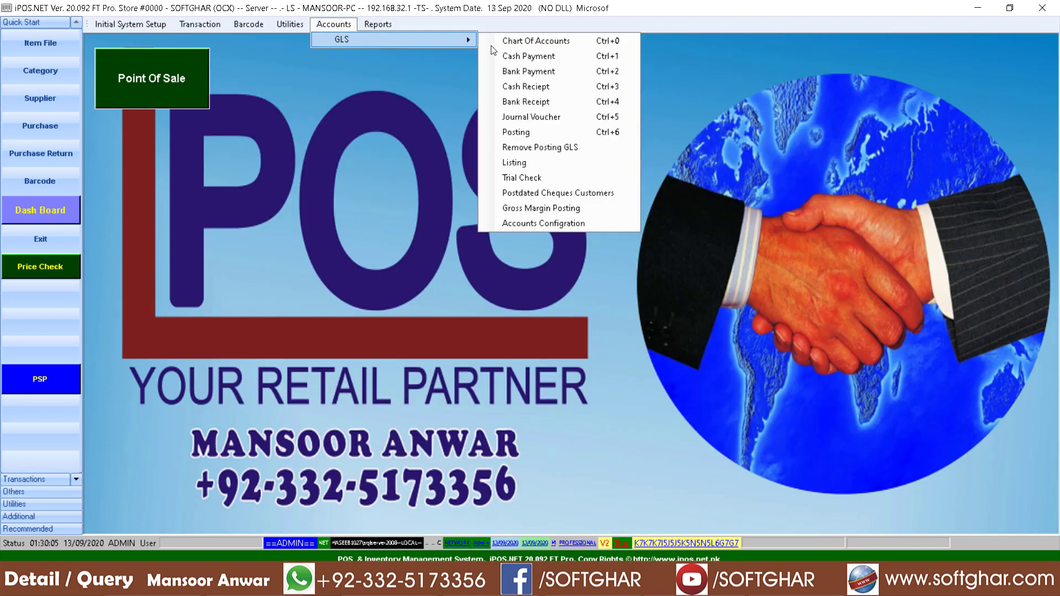
{"action": "left_click", "coordinate": [566, 55]}
{"action": "left_click", "coordinate": [379, 141]}
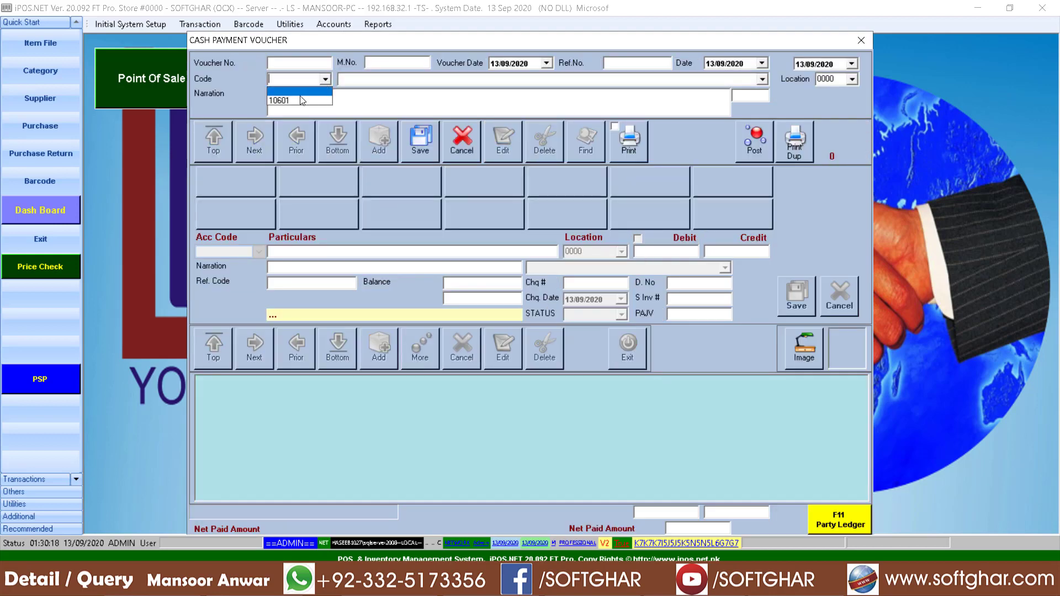
{"action": "left_click", "coordinate": [344, 95]}
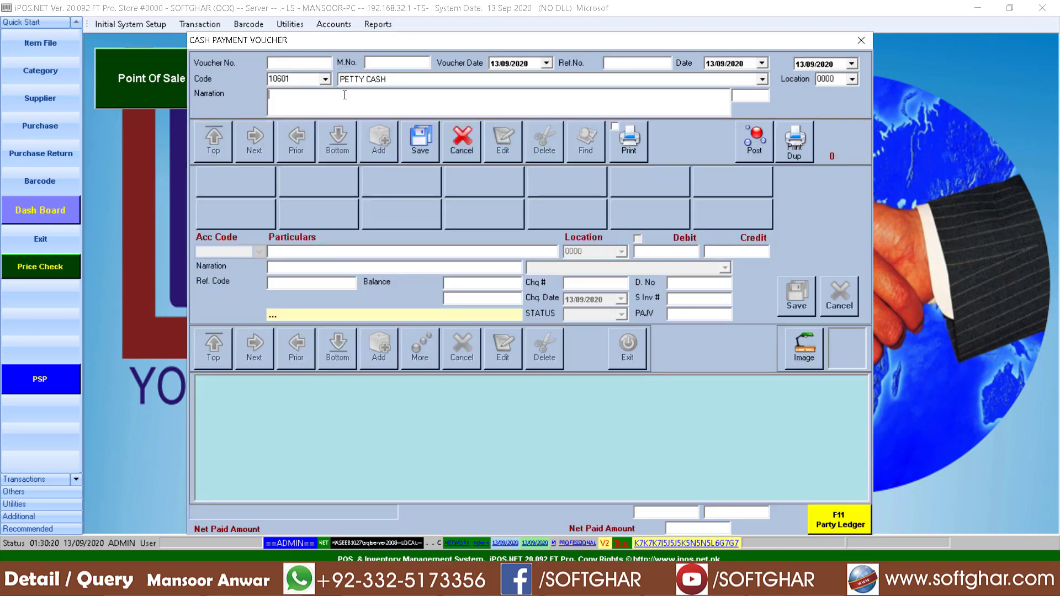
{"action": "type", "text": "ZXVZXCVZ"}
{"action": "left_click", "coordinate": [423, 145]}
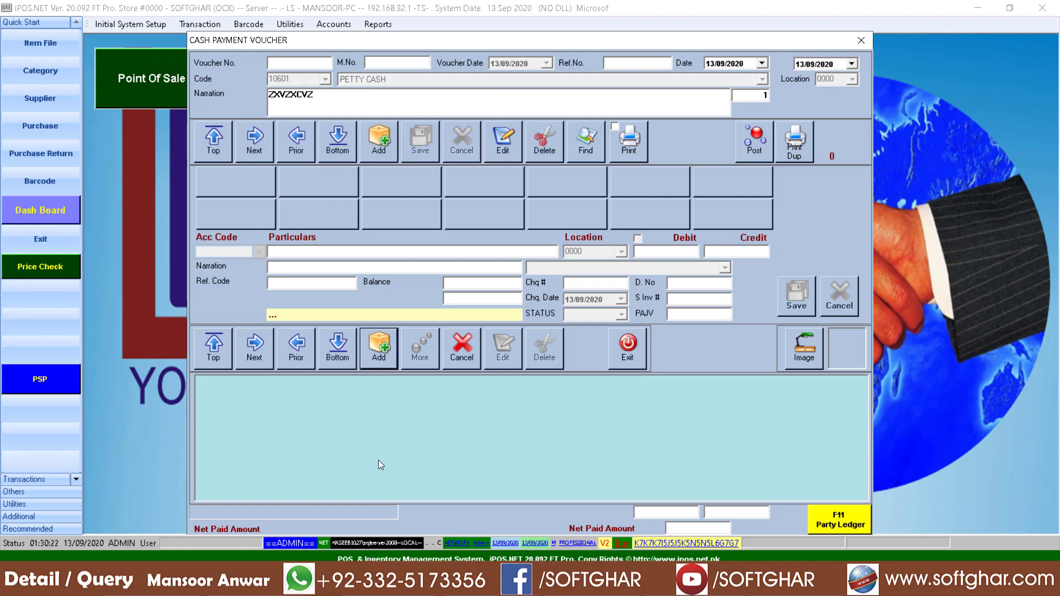
Add a voucher line, search the accounts for /SU, choose TEST SUPPLIER and set the debit to 546666.
{"action": "left_click", "coordinate": [387, 364]}
{"action": "type", "text": "/SU"}
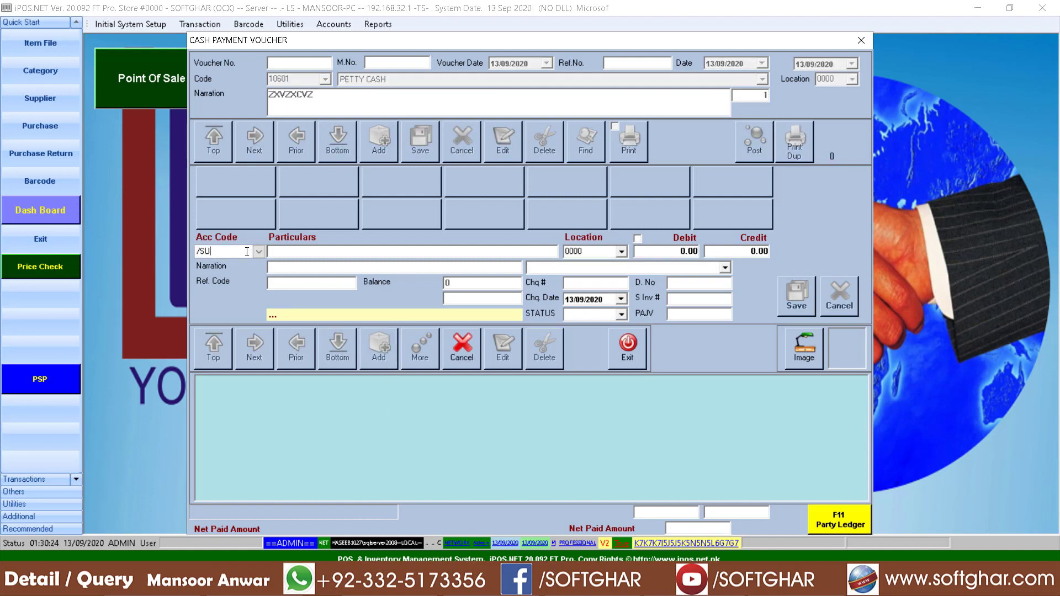
{"action": "key", "text": "Return"}
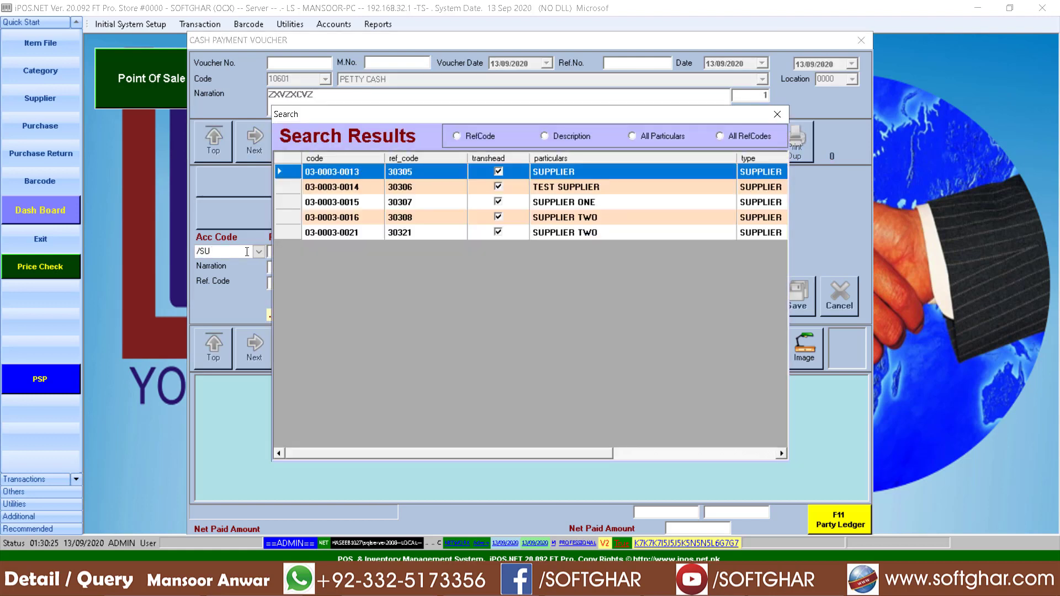
{"action": "left_click", "coordinate": [584, 192]}
{"action": "key", "text": "Return"}
{"action": "key", "text": "Return"}
{"action": "type", "text": "546666"}
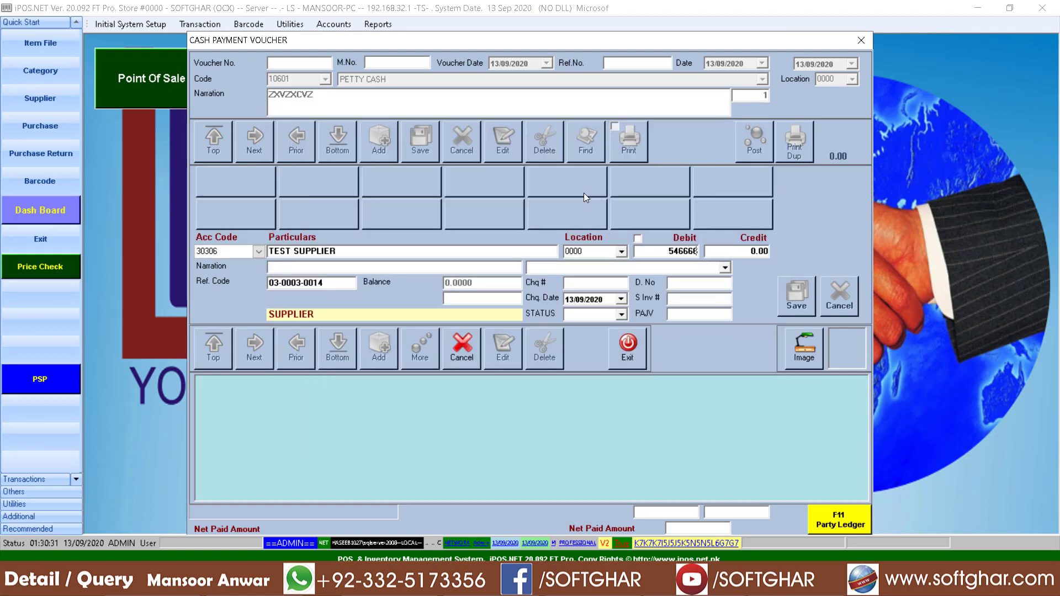
Enter the narration ADFASFASDFA for the TEST SUPPLIER voucher line.
{"action": "key", "text": "Return"}
{"action": "key", "text": "Return"}
{"action": "left_click", "coordinate": [353, 273]}
{"action": "type", "text": "ADFASFASDFA"}
{"action": "key", "text": "Return"}
{"action": "key", "text": "Return"}
{"action": "key", "text": "Return"}
Save the TEST SUPPLIER line, then post the cash payment voucher and close its form.
{"action": "left_click", "coordinate": [795, 309]}
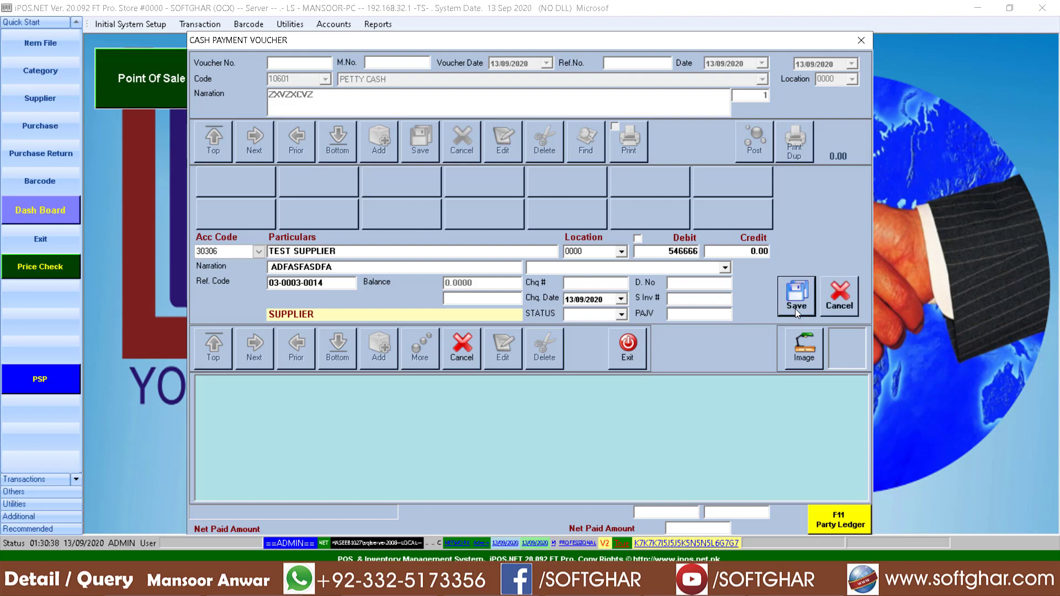
{"action": "key", "text": "Tab"}
{"action": "key", "text": "Return"}
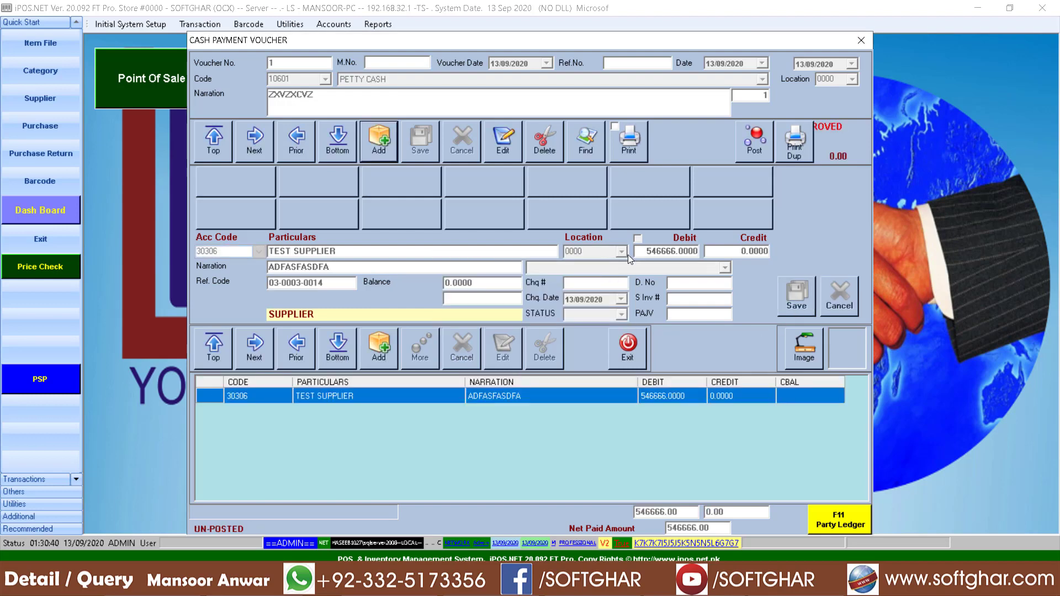
{"action": "left_click", "coordinate": [755, 145]}
{"action": "left_click", "coordinate": [628, 347]}
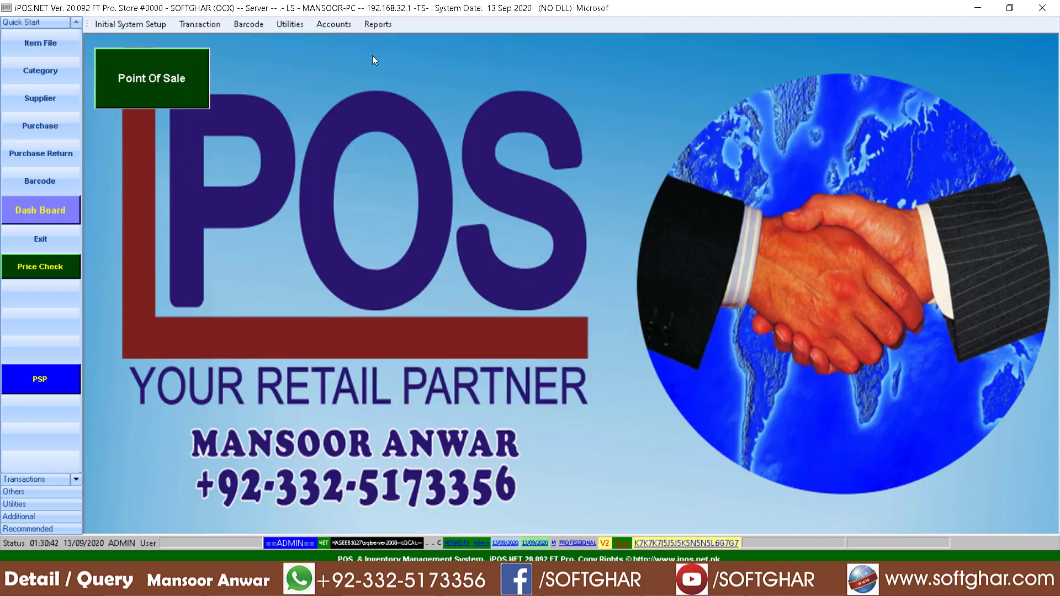
View a new bank payment voucher with the bank account 10602 STANDARD CHARTERED and close it without saving.
{"action": "left_click", "coordinate": [328, 26]}
{"action": "mouse_move", "coordinate": [416, 40]}
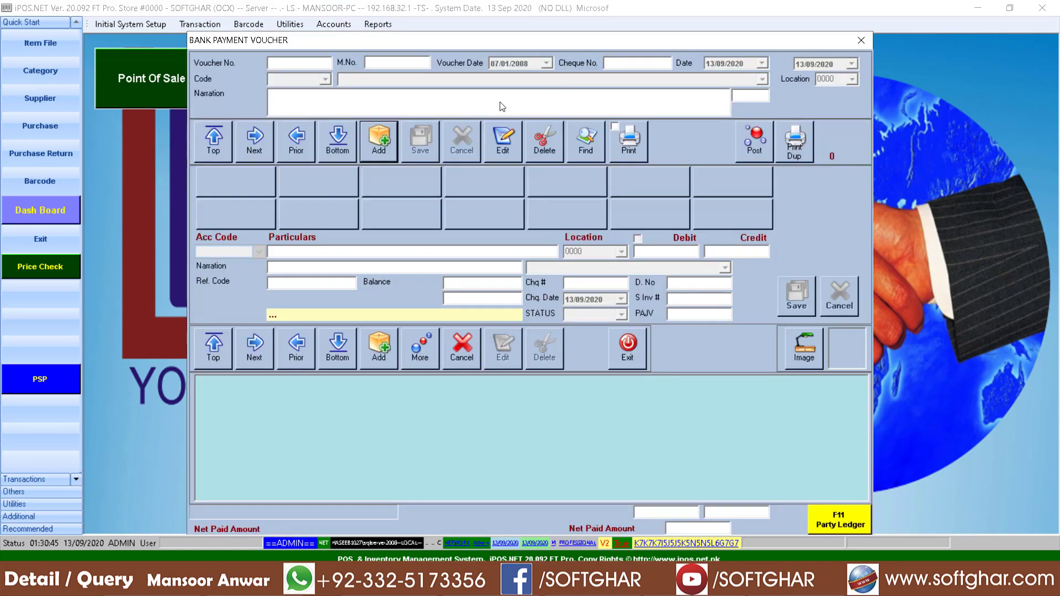
{"action": "left_click", "coordinate": [374, 134]}
{"action": "left_click", "coordinate": [326, 79]}
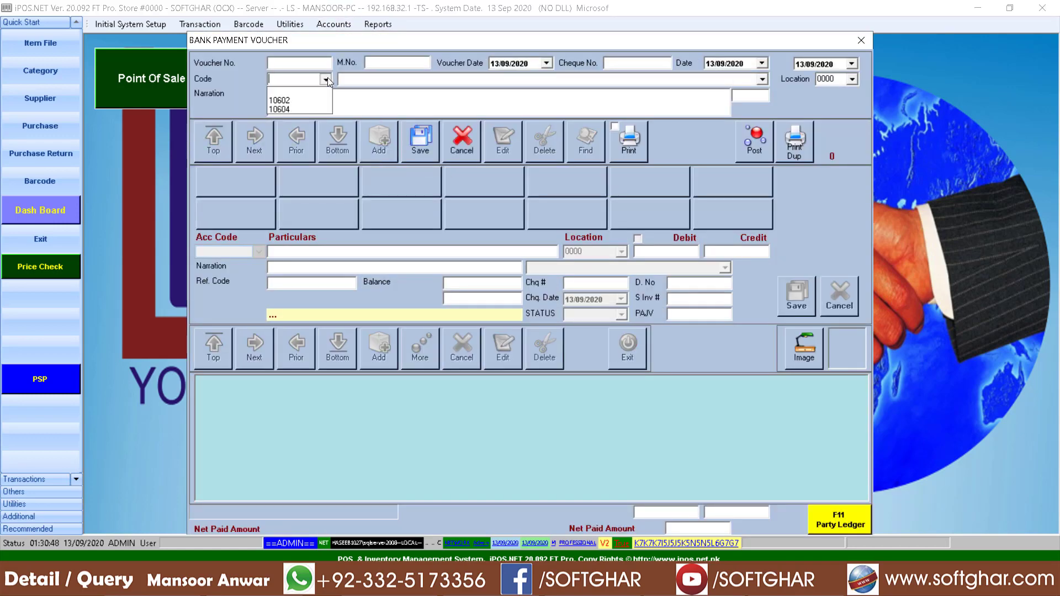
{"action": "left_click", "coordinate": [292, 100]}
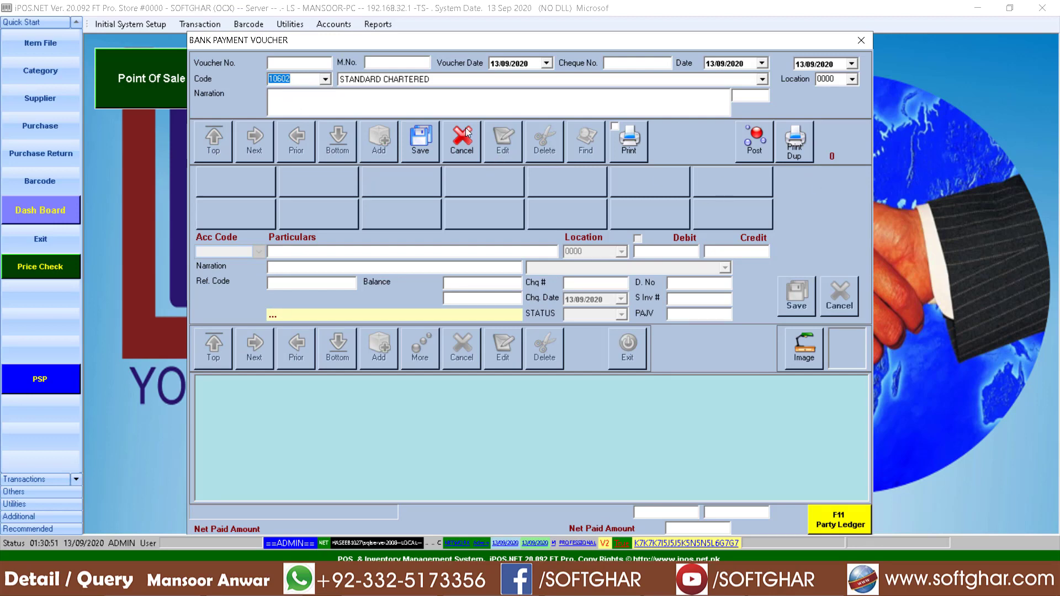
{"action": "left_click", "coordinate": [858, 41]}
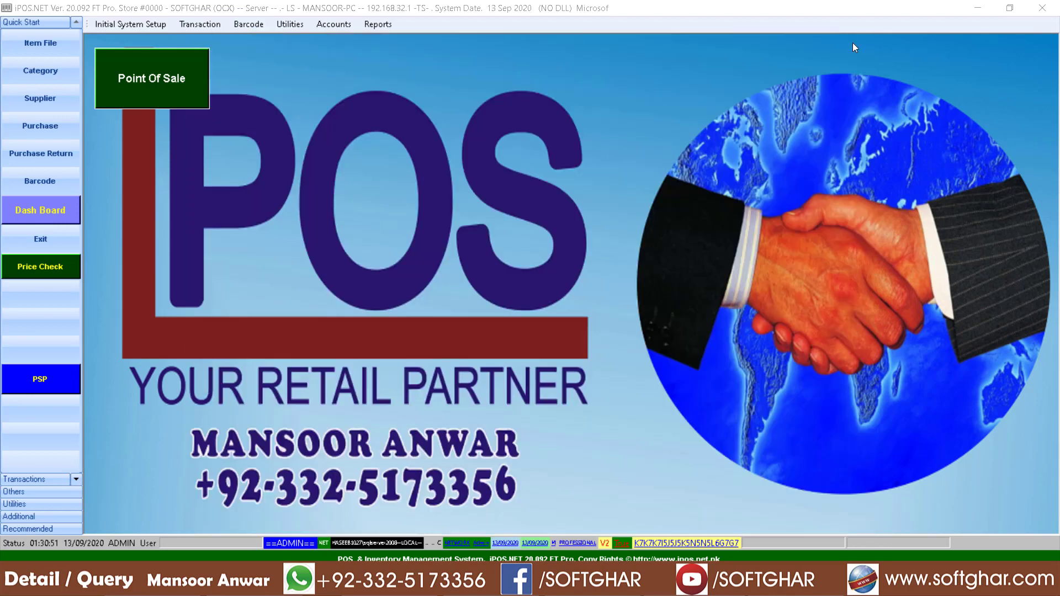
View the Journal Voucher form from the GLS functions and close it.
{"action": "left_click", "coordinate": [339, 25]}
{"action": "mouse_move", "coordinate": [357, 39]}
{"action": "left_click", "coordinate": [598, 127]}
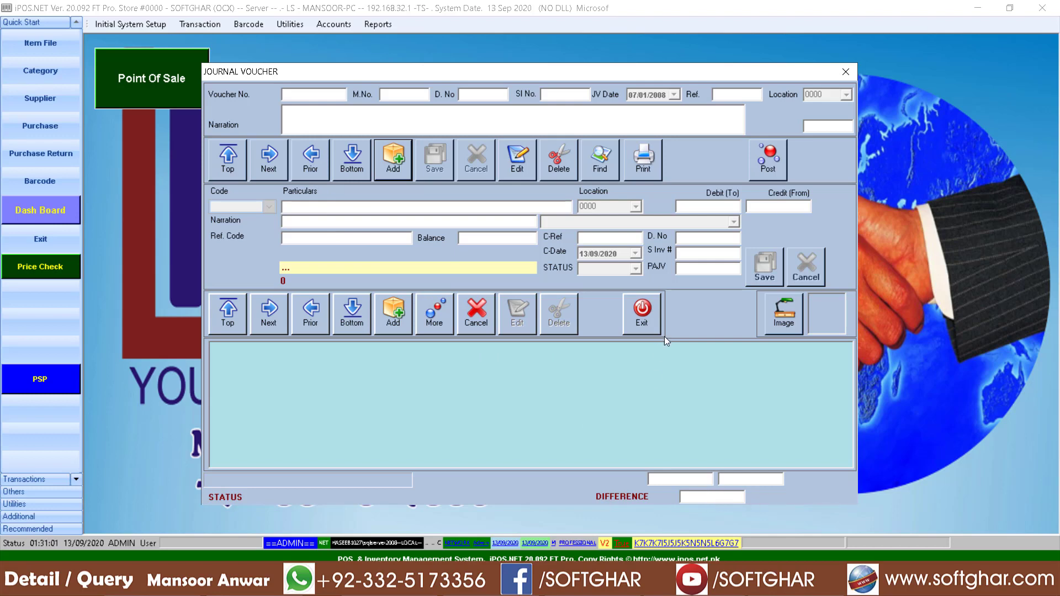
{"action": "left_click", "coordinate": [646, 314]}
View the Accounts Configration form from the GLS functions and close it.
{"action": "left_click", "coordinate": [333, 25]}
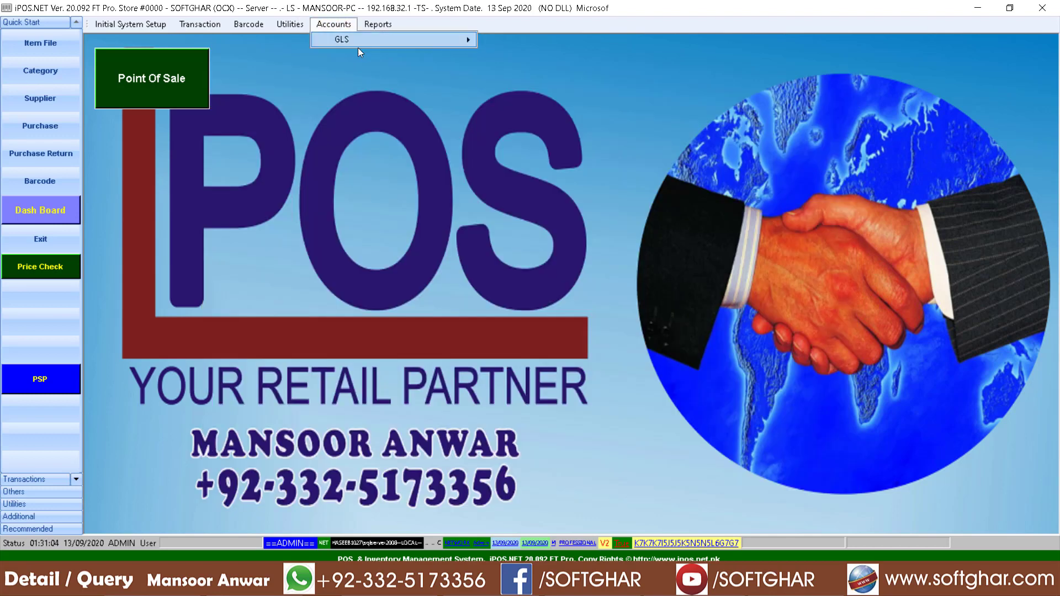
{"action": "mouse_move", "coordinate": [429, 36]}
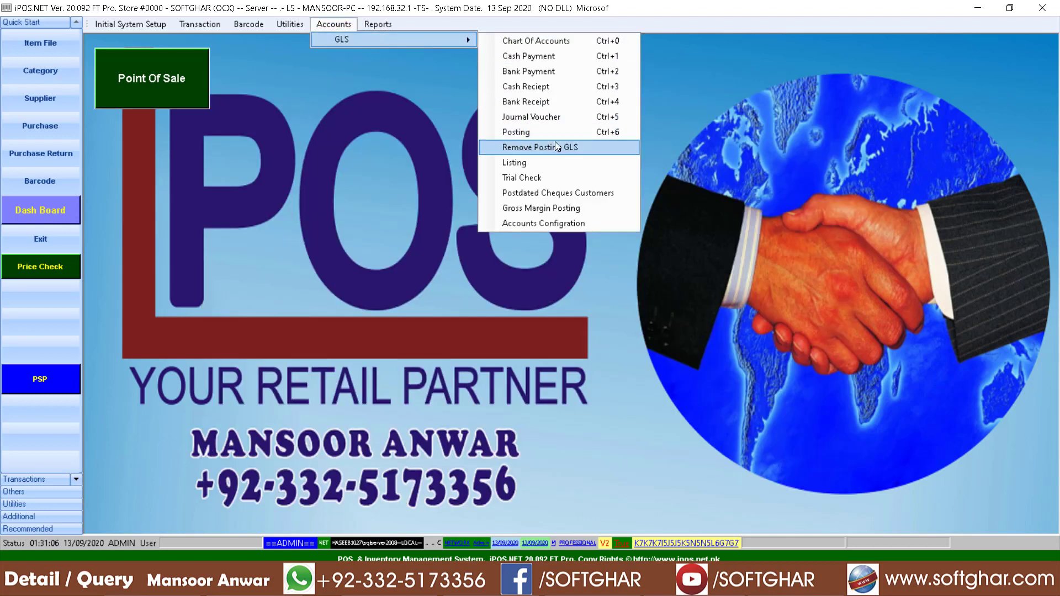
{"action": "left_click", "coordinate": [558, 229]}
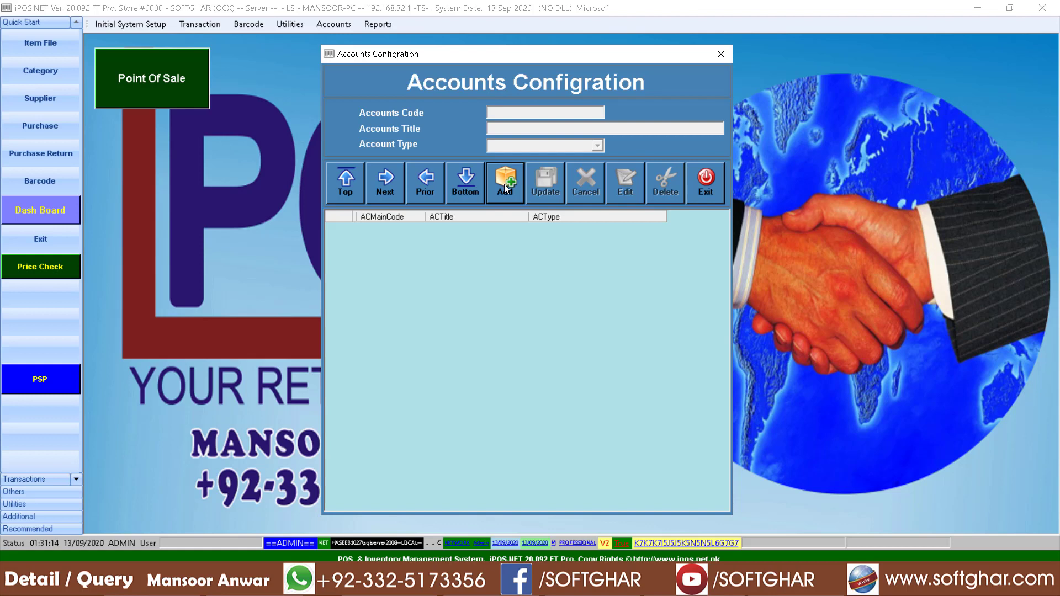
{"action": "left_click", "coordinate": [708, 182]}
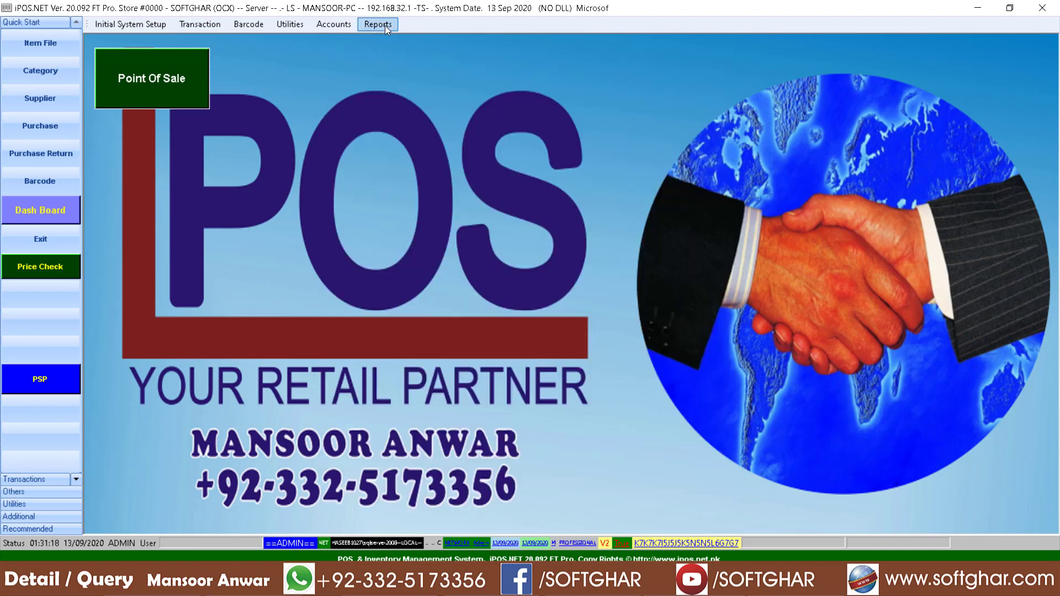
Open the Financial Ledger report and post all vouchers from it.
{"action": "left_click", "coordinate": [385, 27]}
{"action": "mouse_move", "coordinate": [447, 116]}
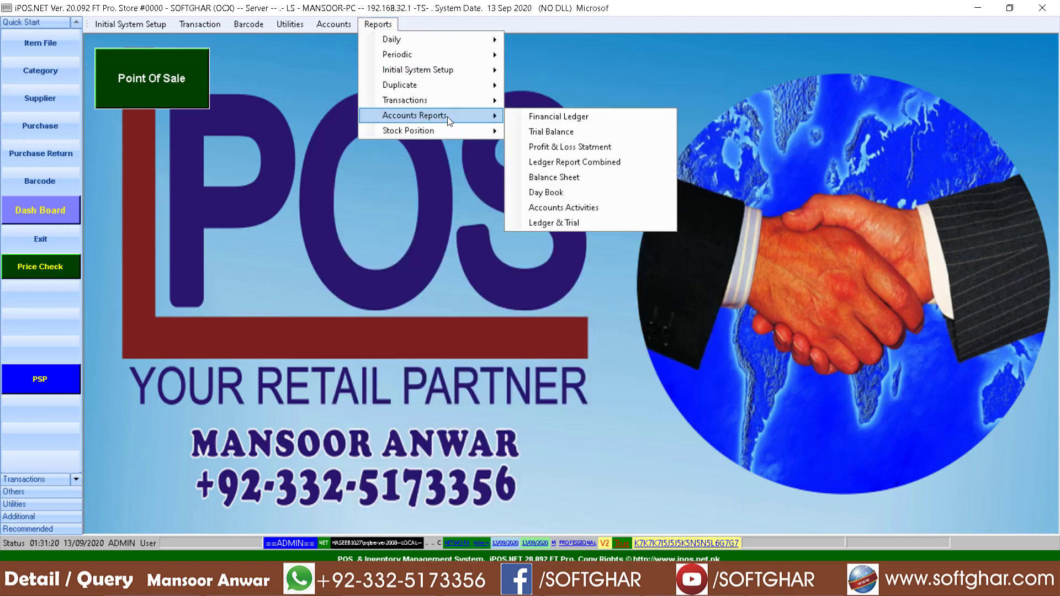
{"action": "left_click", "coordinate": [579, 117]}
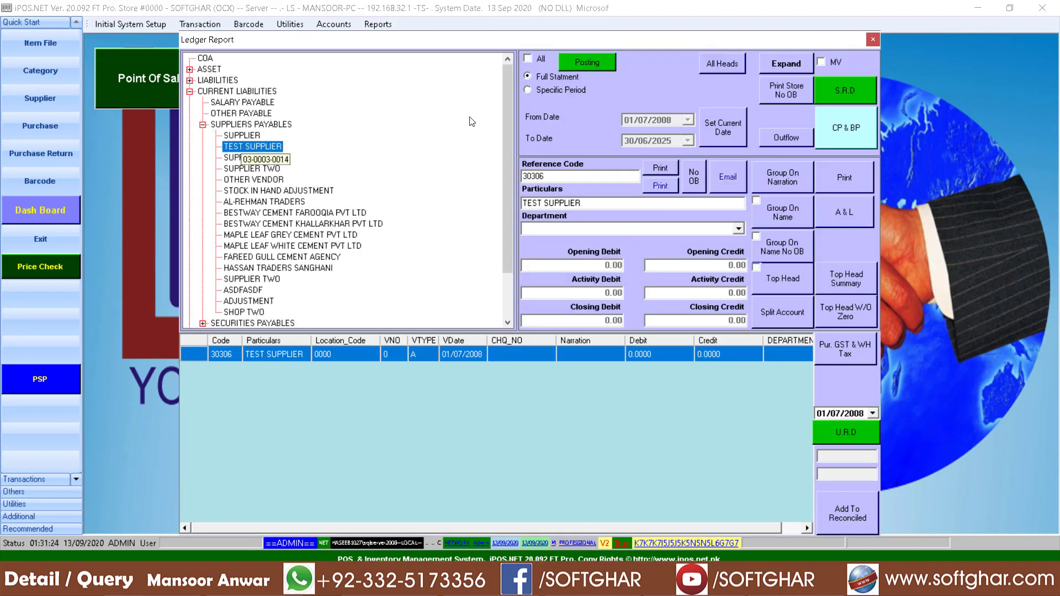
{"action": "left_click", "coordinate": [587, 60]}
{"action": "left_click", "coordinate": [489, 245]}
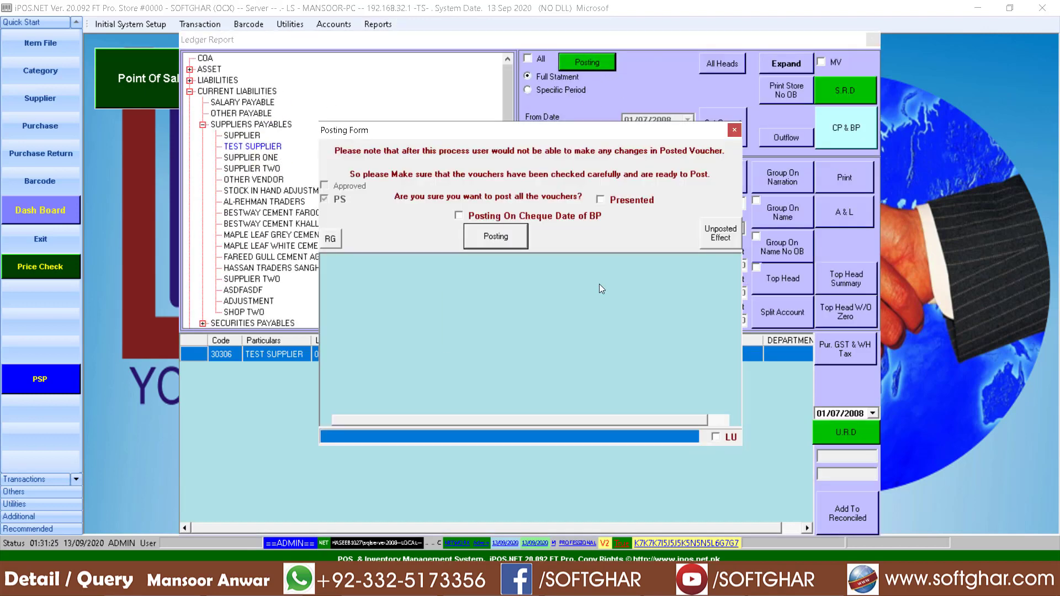
{"action": "left_click", "coordinate": [596, 329]}
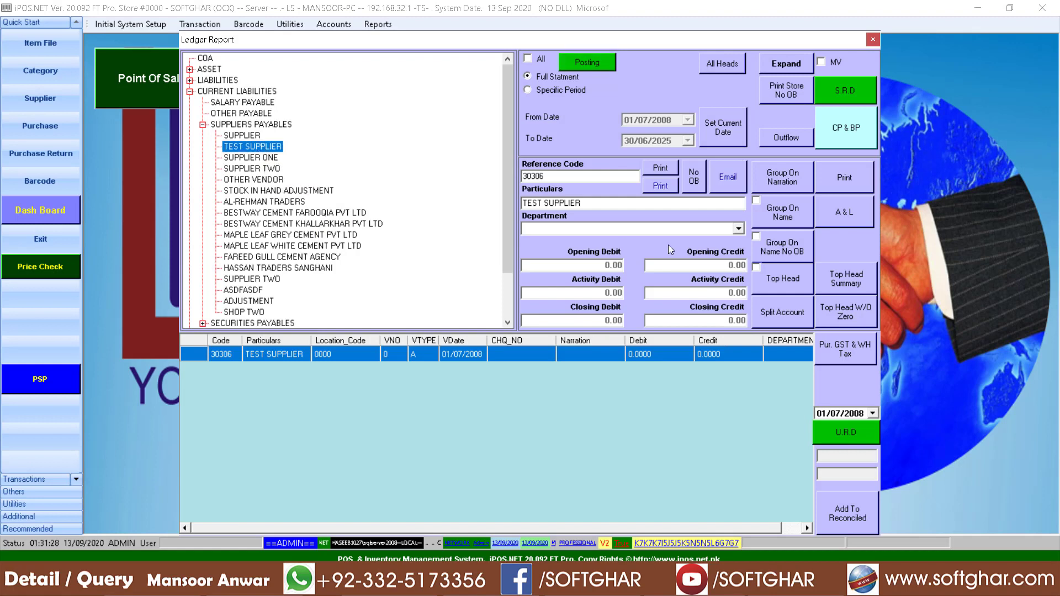
Load TEST SUPPLIER's ledger, preview its Financial Ledger Report for printing and close the preview.
{"action": "double_click", "coordinate": [267, 148]}
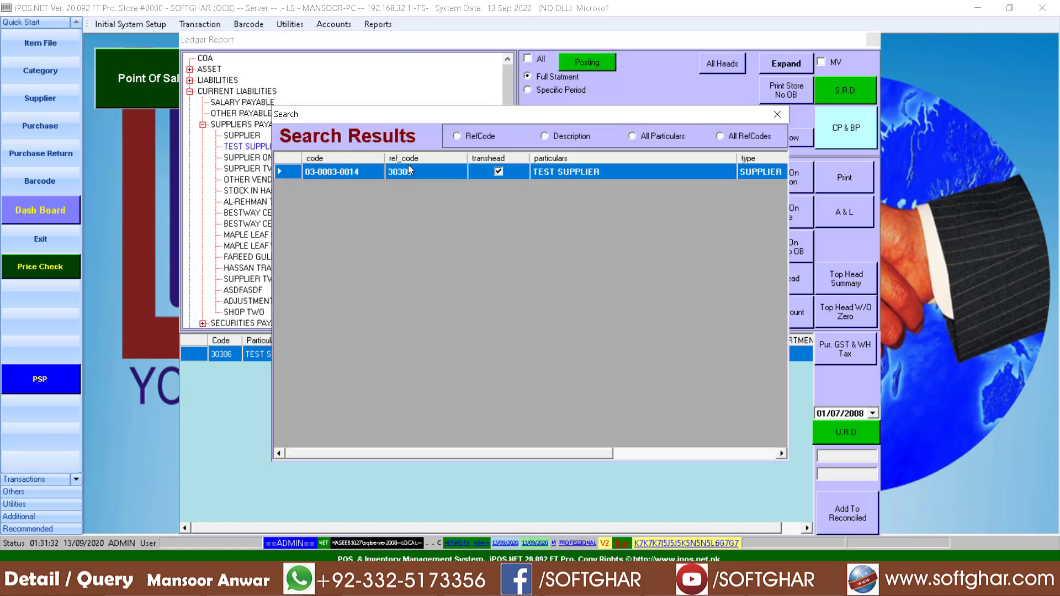
{"action": "double_click", "coordinate": [593, 174]}
{"action": "left_click", "coordinate": [657, 170]}
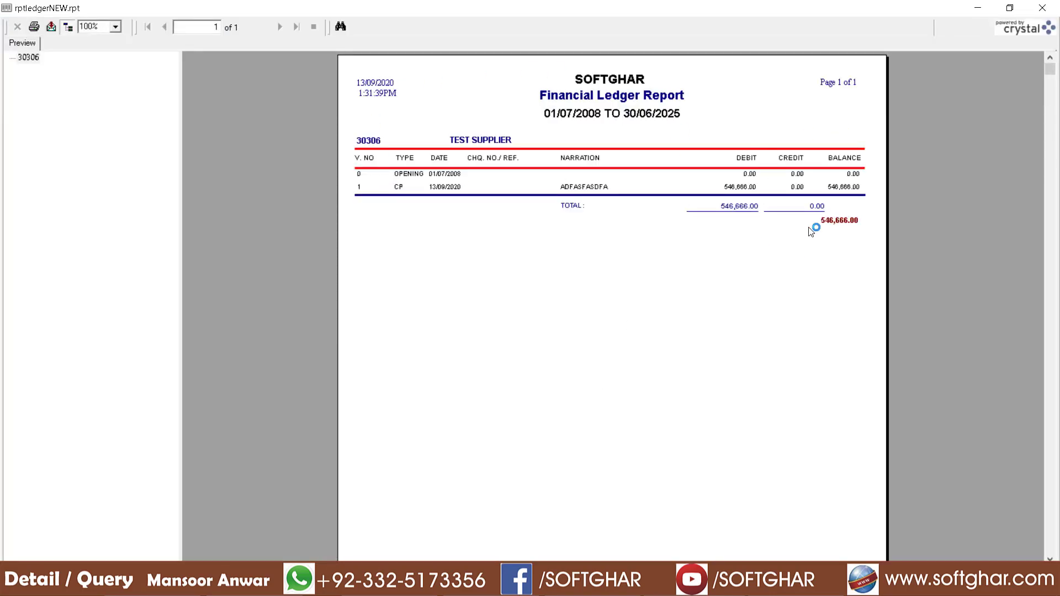
{"action": "left_click", "coordinate": [850, 225]}
{"action": "left_click", "coordinate": [1043, 8]}
Select AL-REHMAN TRADERS under SUPPLIERS PAYABLES and close the Ledger Report.
{"action": "left_click", "coordinate": [251, 237]}
{"action": "left_click", "coordinate": [259, 202]}
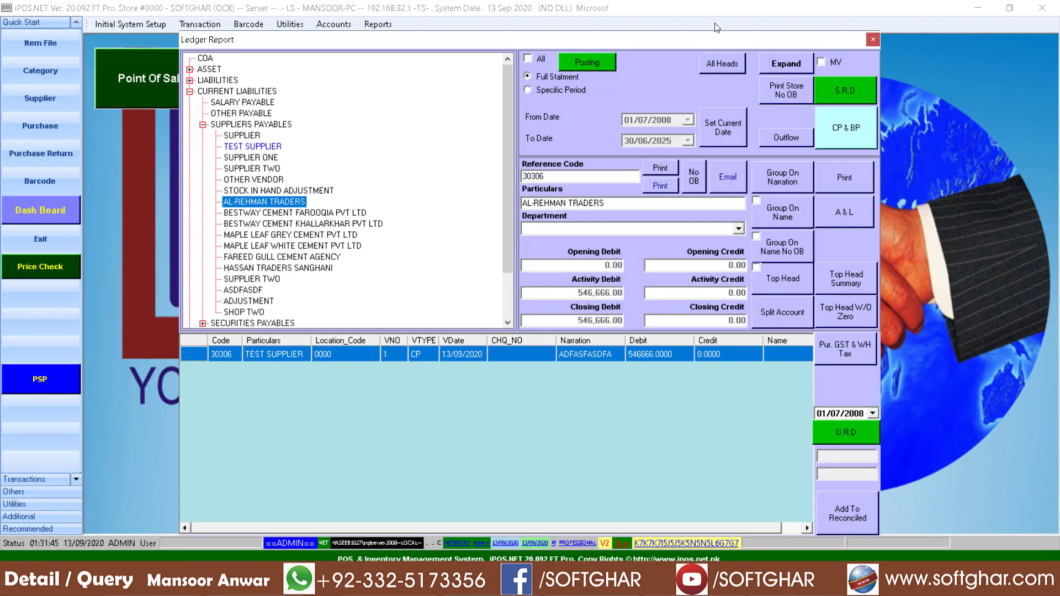
{"action": "left_click", "coordinate": [873, 40]}
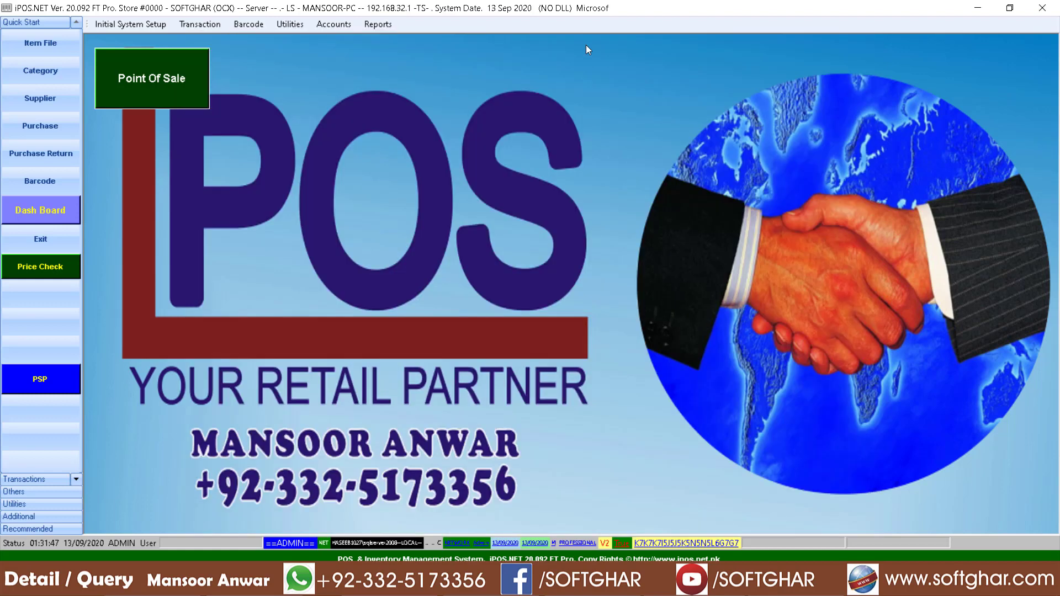
Prepare the Trial Balance as a full statement at level 4.
{"action": "left_click", "coordinate": [384, 24]}
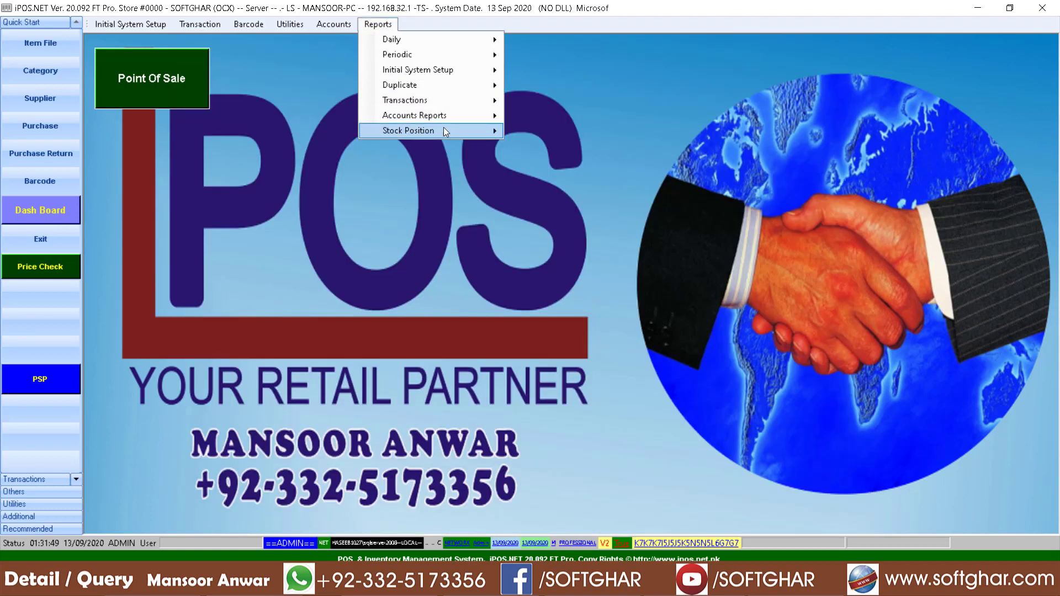
{"action": "mouse_move", "coordinate": [450, 116]}
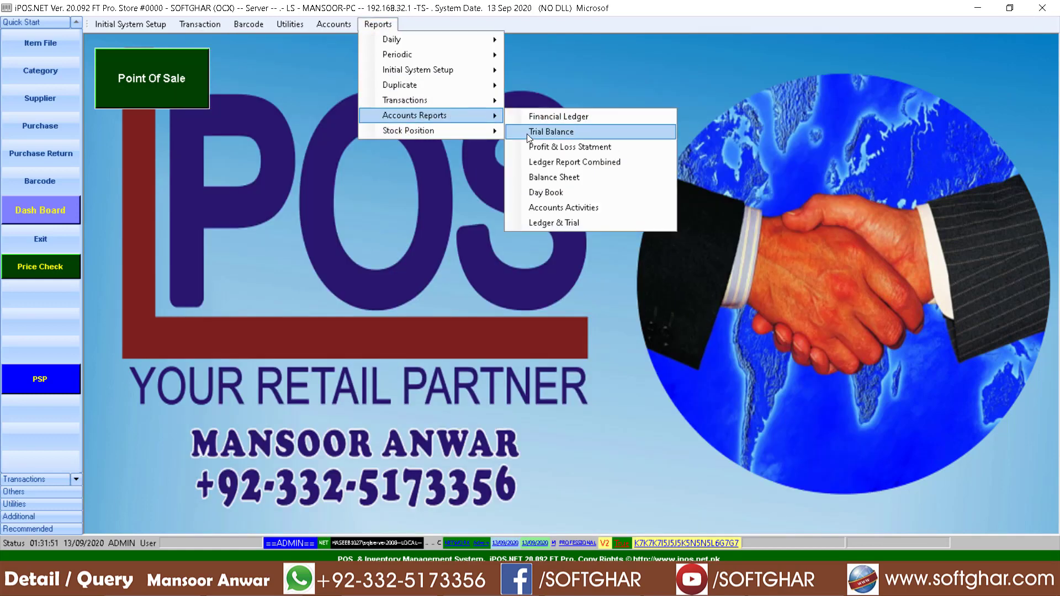
{"action": "left_click", "coordinate": [555, 132]}
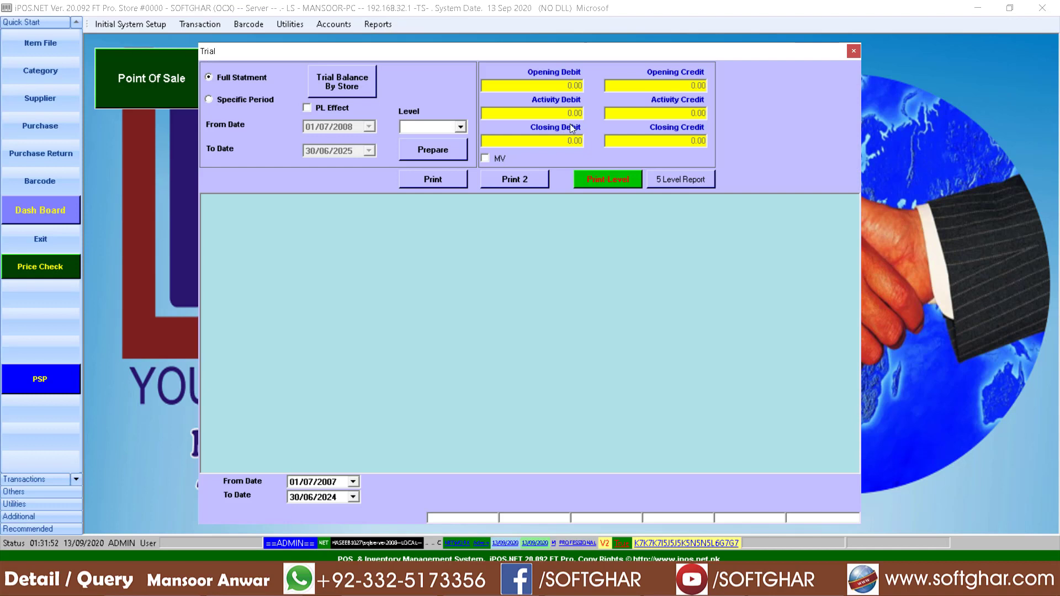
{"action": "left_click", "coordinate": [460, 128]}
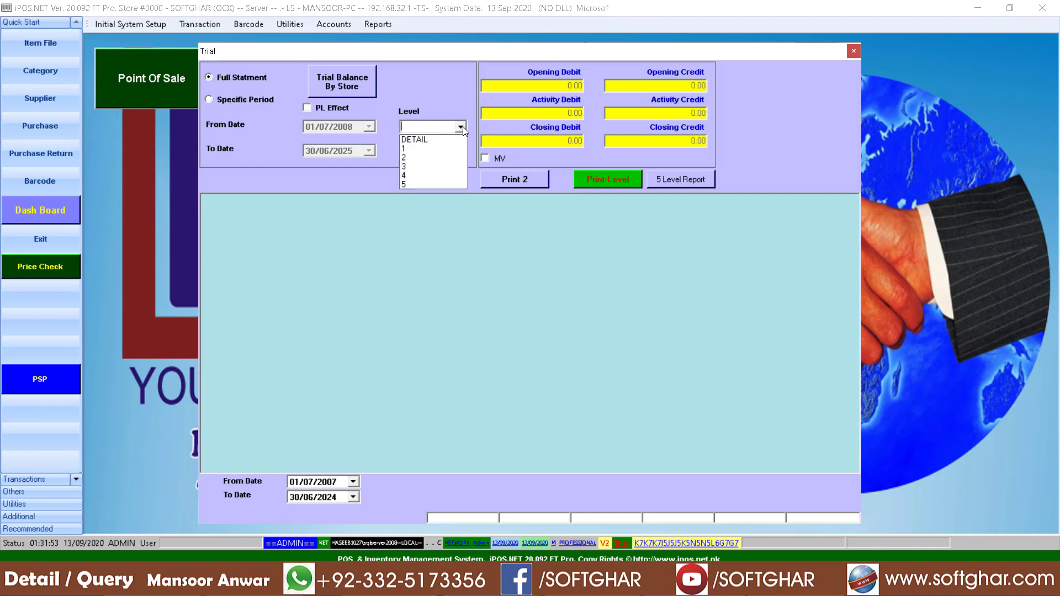
{"action": "left_click", "coordinate": [422, 138]}
{"action": "left_click", "coordinate": [432, 155]}
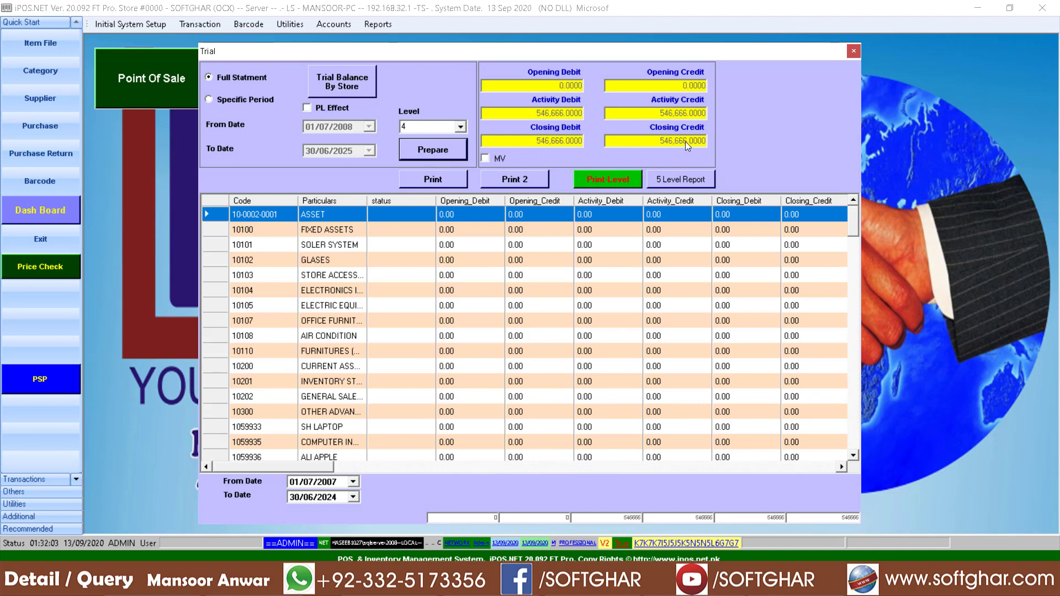
Preview the trial balance for printing with the AnyDesk Printer on A4 portrait and examine groups 5.00 to 8.00.
{"action": "left_click", "coordinate": [442, 179]}
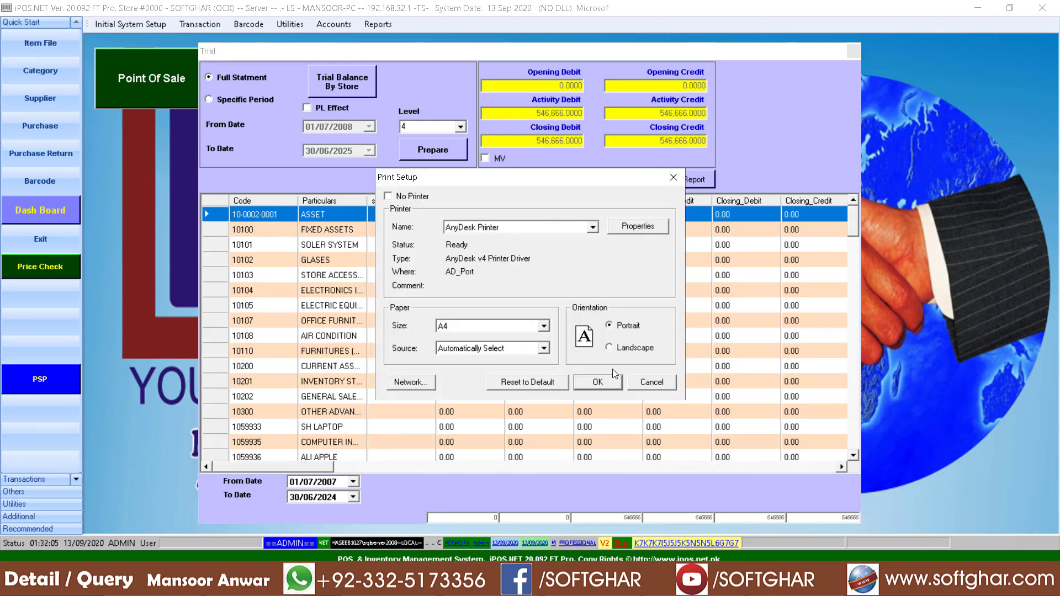
{"action": "left_click", "coordinate": [608, 383]}
{"action": "left_click", "coordinate": [24, 94]}
{"action": "left_click", "coordinate": [25, 106]}
{"action": "left_click", "coordinate": [25, 119]}
{"action": "left_click", "coordinate": [25, 131]}
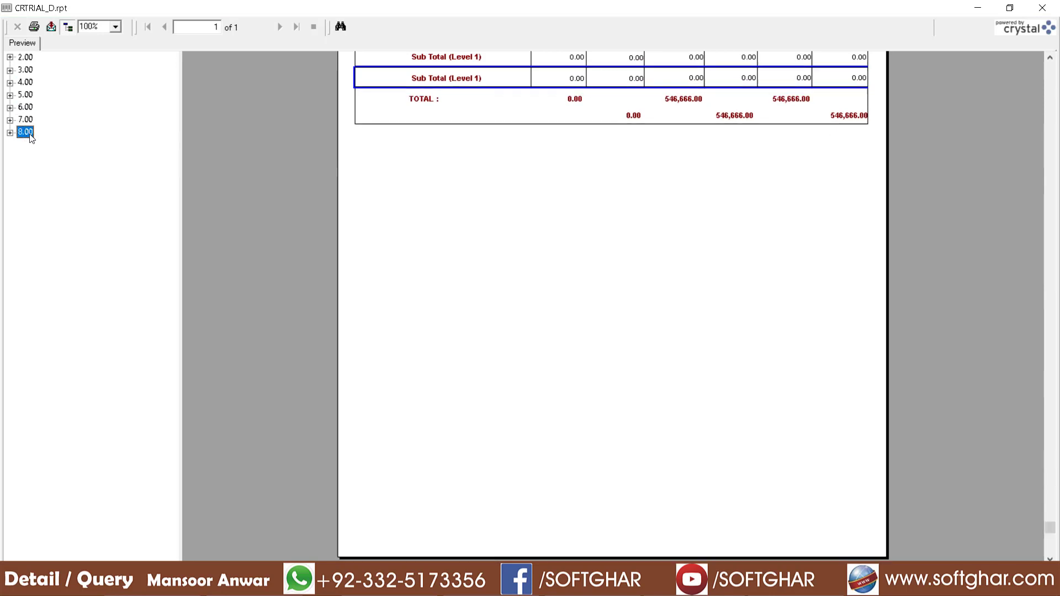
Close the trial balance preview and prepare the trial balance again at level 4.
{"action": "left_click", "coordinate": [1042, 8]}
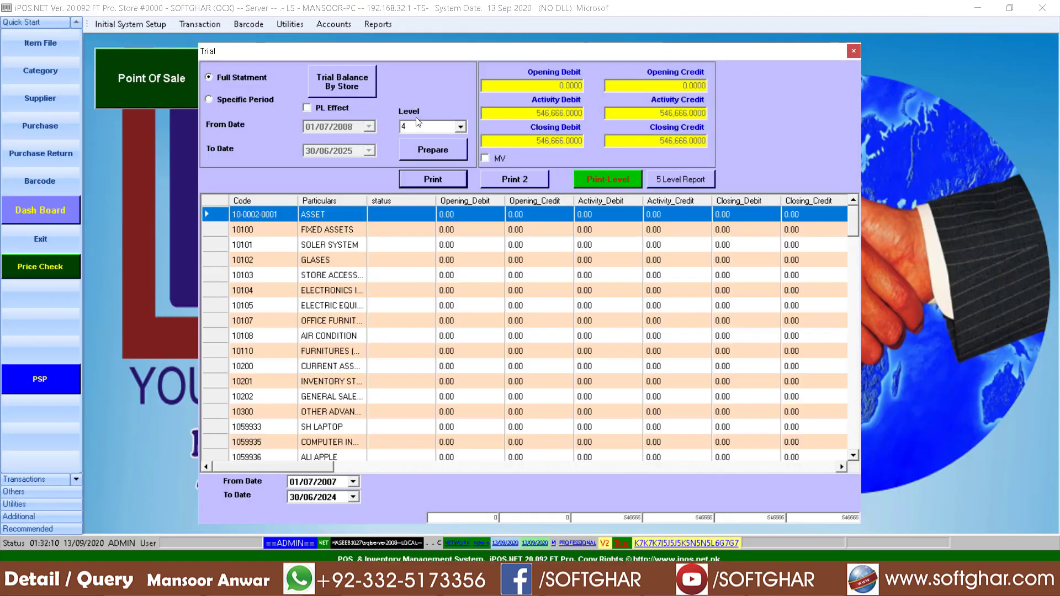
{"action": "left_click", "coordinate": [460, 127]}
{"action": "left_click", "coordinate": [415, 165]}
{"action": "left_click", "coordinate": [434, 145]}
{"action": "key", "text": "Down"}
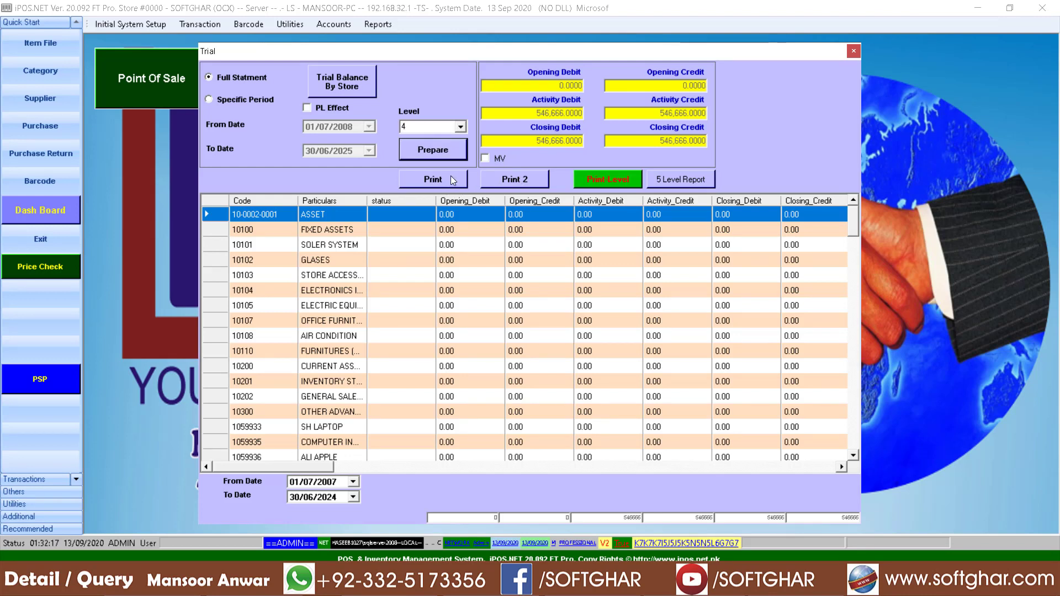
Preview the upper-level detail trial balance with the second print format, check group 7.00, and close the preview and the Trial form.
{"action": "left_click", "coordinate": [445, 178]}
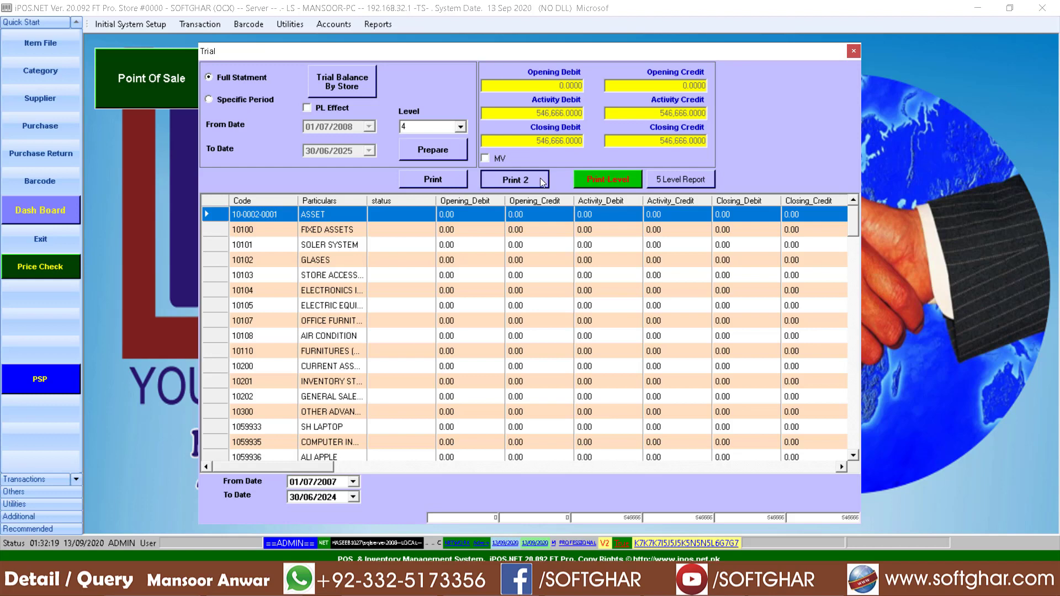
{"action": "left_click", "coordinate": [600, 382]}
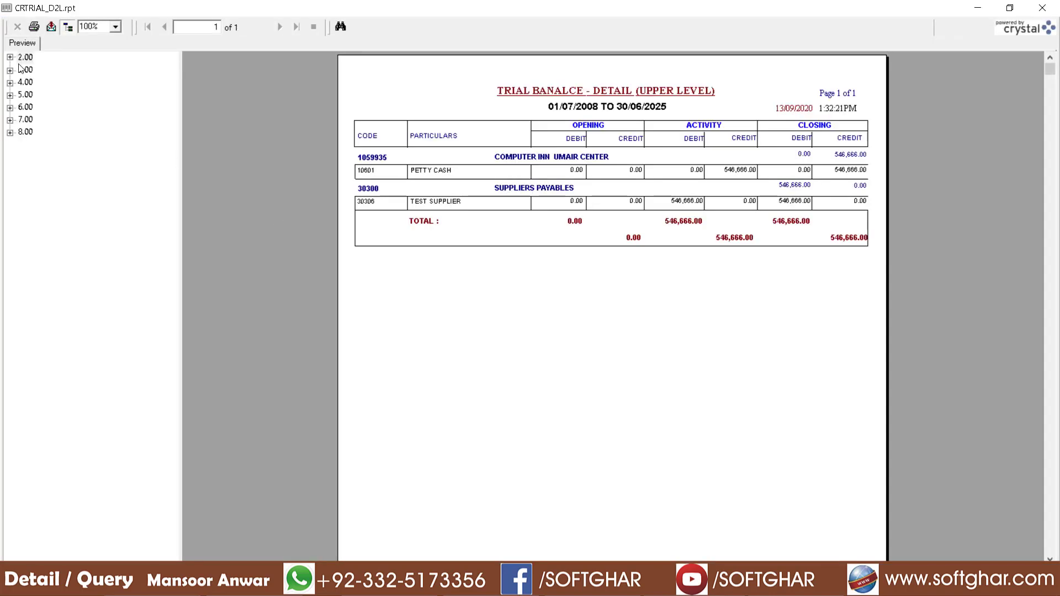
{"action": "left_click", "coordinate": [26, 120]}
{"action": "left_click", "coordinate": [1042, 8]}
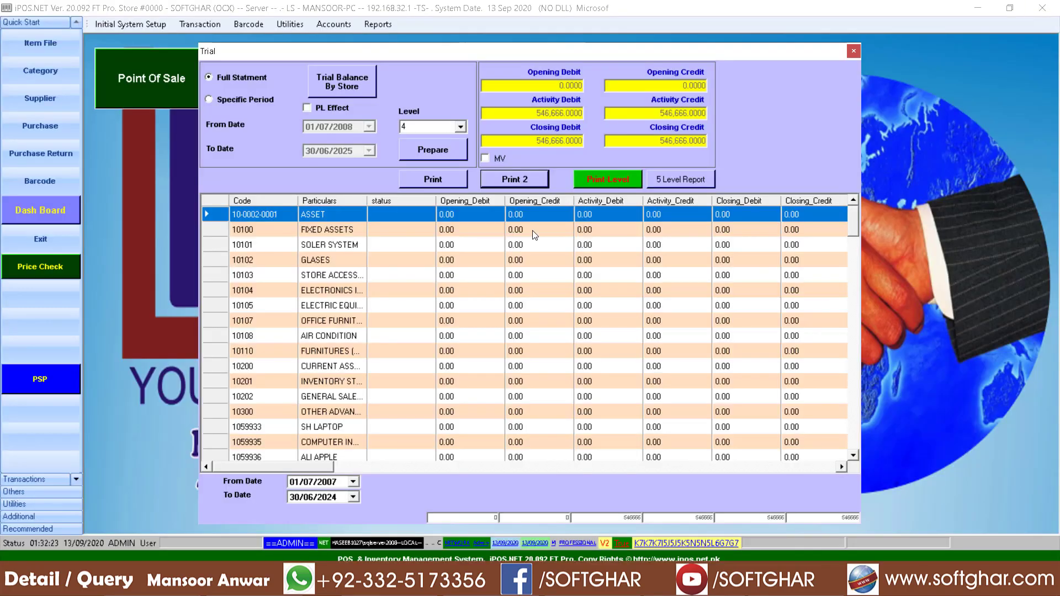
{"action": "left_click", "coordinate": [853, 50]}
Generate the Profit & Loss statement for 01/09/2020 to 13/09/2020.
{"action": "left_click", "coordinate": [378, 25]}
{"action": "mouse_move", "coordinate": [431, 115]}
{"action": "left_click", "coordinate": [557, 148]}
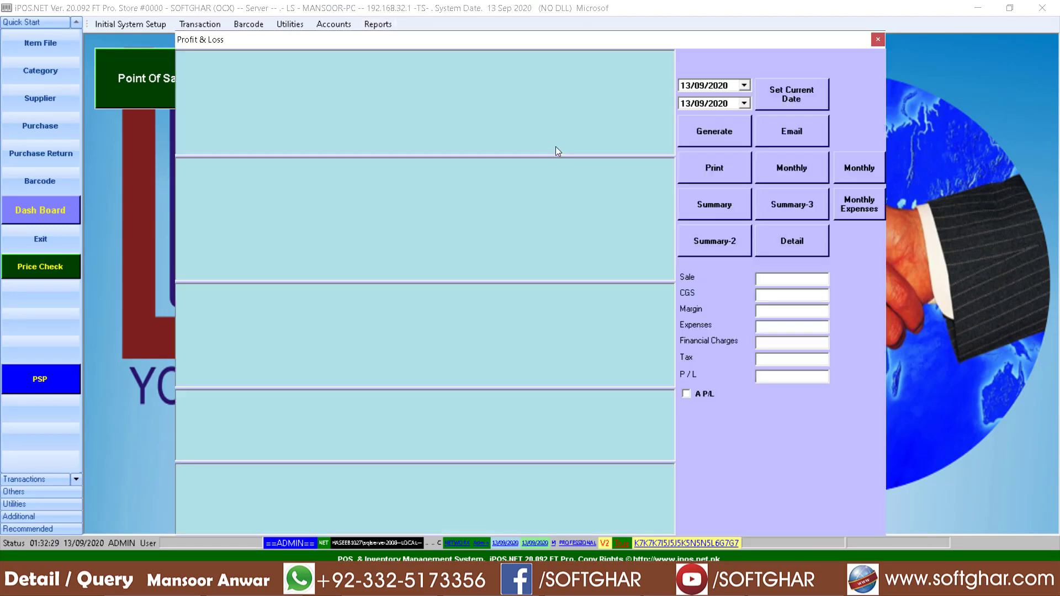
{"action": "type", "text": "01"}
{"action": "left_click", "coordinate": [708, 134]}
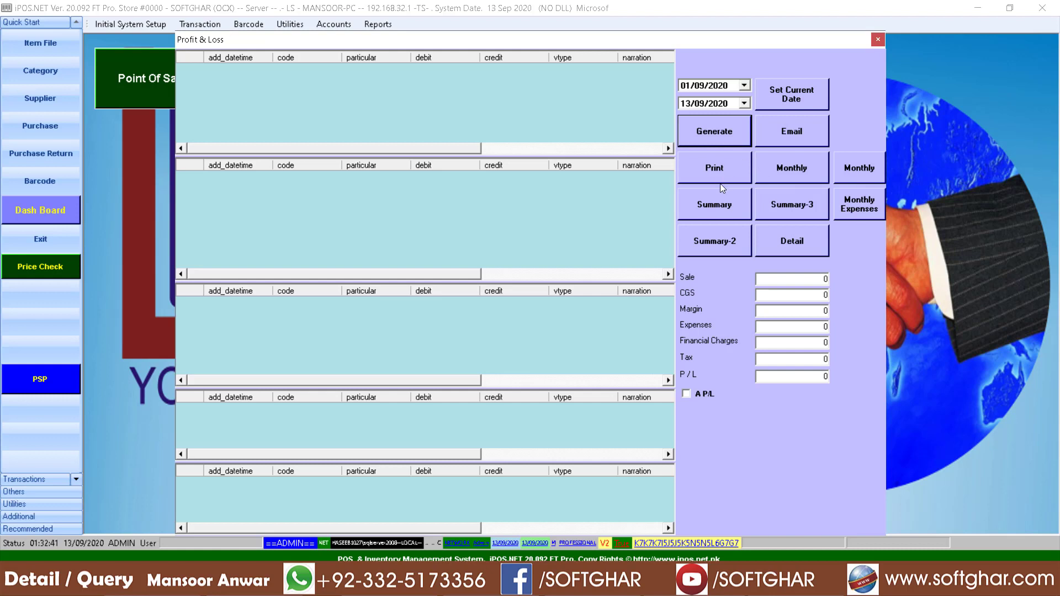
Preview the Profit & Loss Summary report for printing and close the preview.
{"action": "left_click", "coordinate": [712, 216]}
{"action": "left_click", "coordinate": [612, 386]}
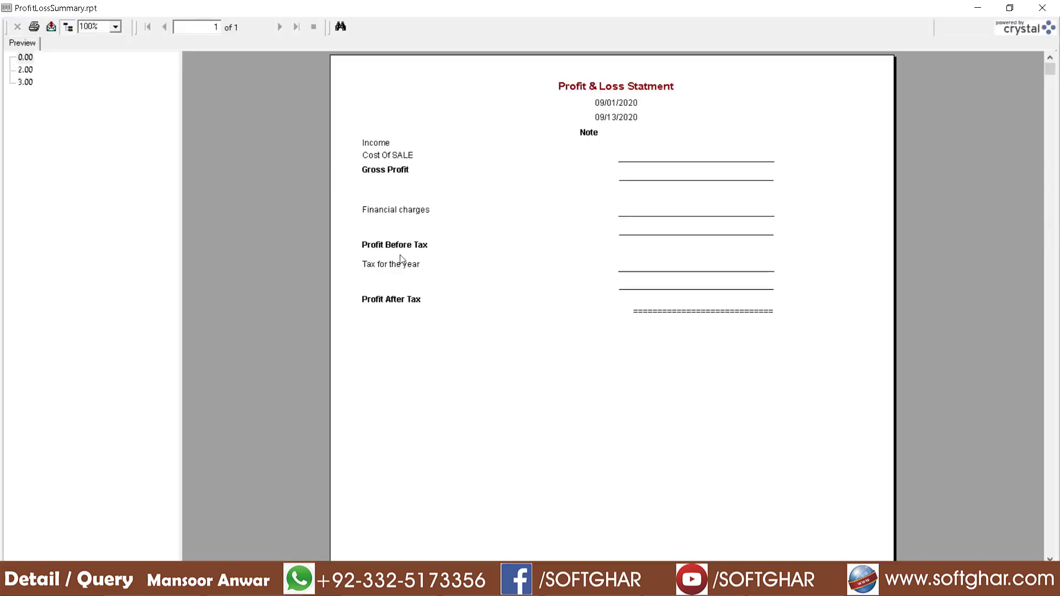
{"action": "key", "text": "alt+F4"}
Preview the Summary-2 version of the Profit & Loss report, and close both the preview and the Profit & Loss form.
{"action": "left_click", "coordinate": [709, 243]}
{"action": "left_click", "coordinate": [607, 380]}
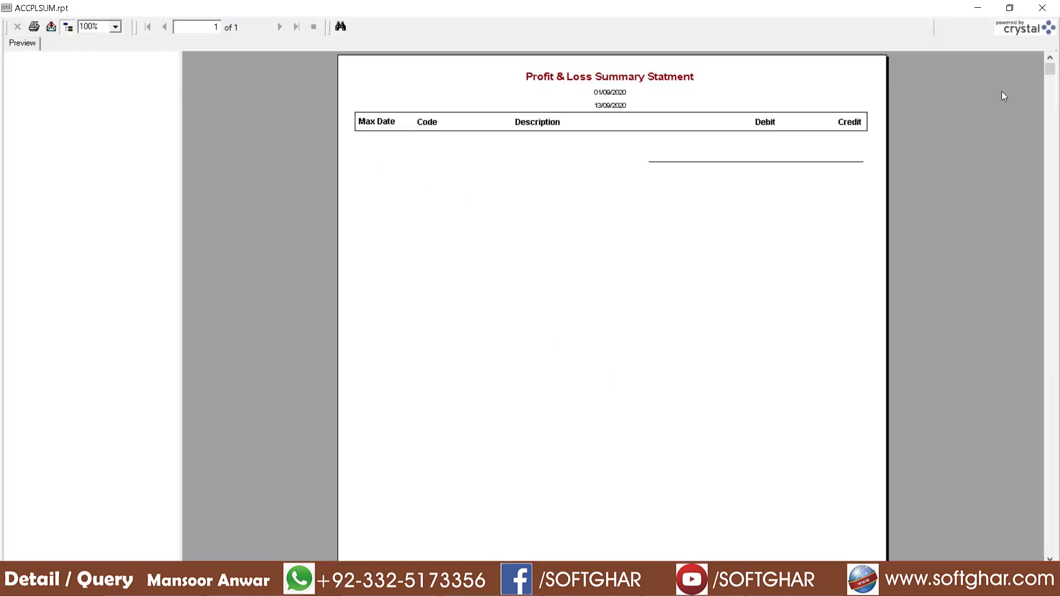
{"action": "left_click", "coordinate": [1052, 8]}
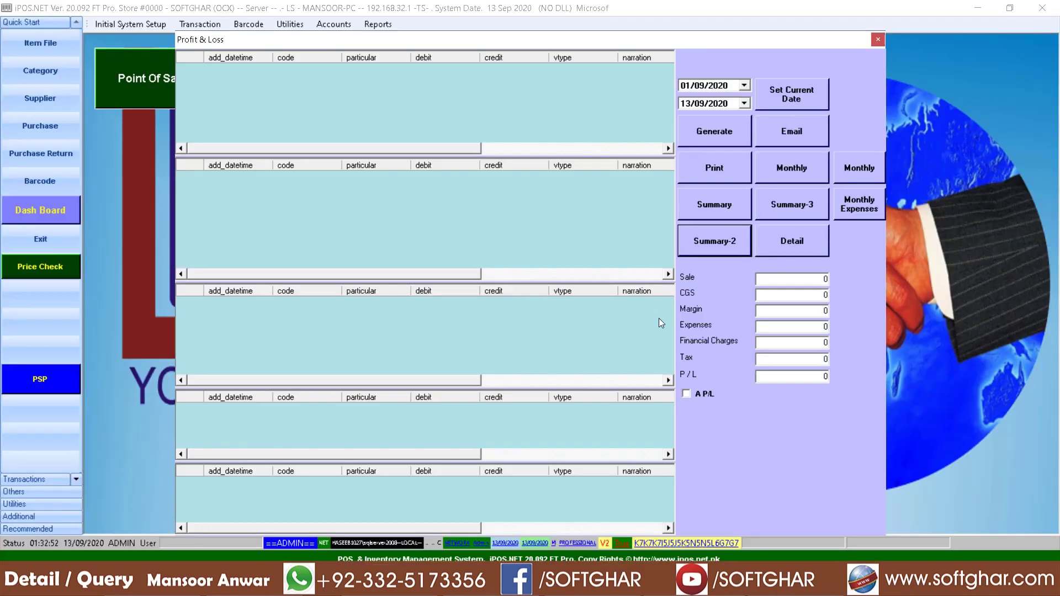
{"action": "left_click", "coordinate": [878, 39]}
Prepare the Balance Sheet accounts report as a full statement with PL Effect included.
{"action": "left_click", "coordinate": [386, 23]}
{"action": "mouse_move", "coordinate": [475, 116]}
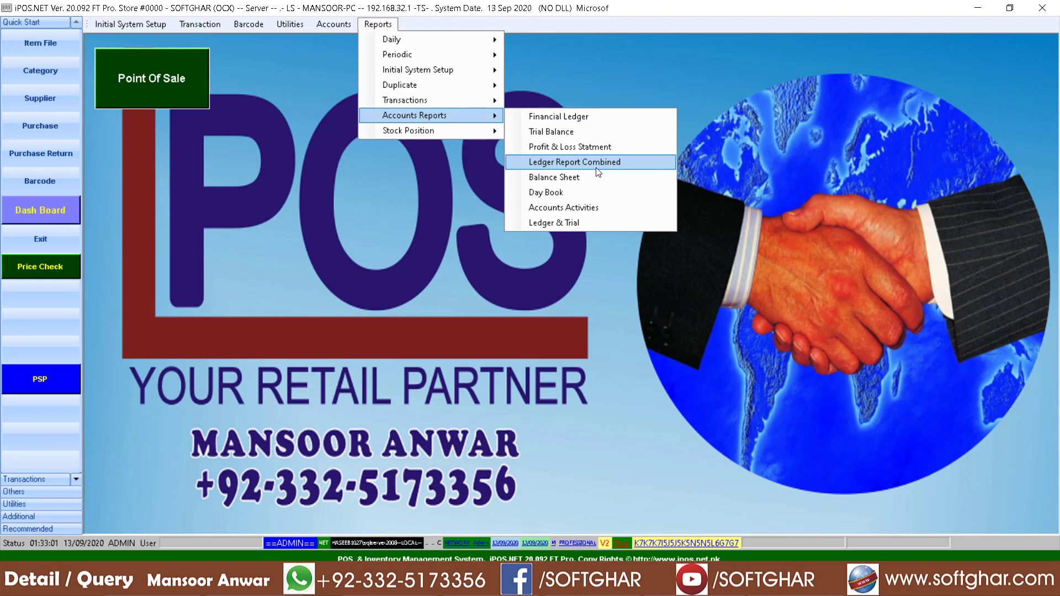
{"action": "left_click", "coordinate": [566, 178]}
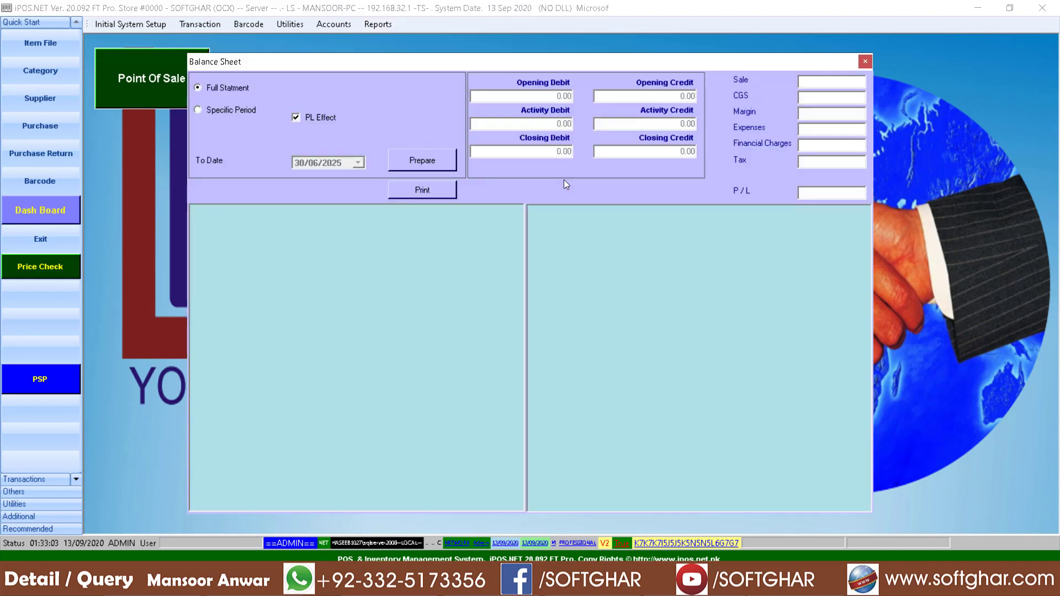
{"action": "left_click", "coordinate": [430, 160]}
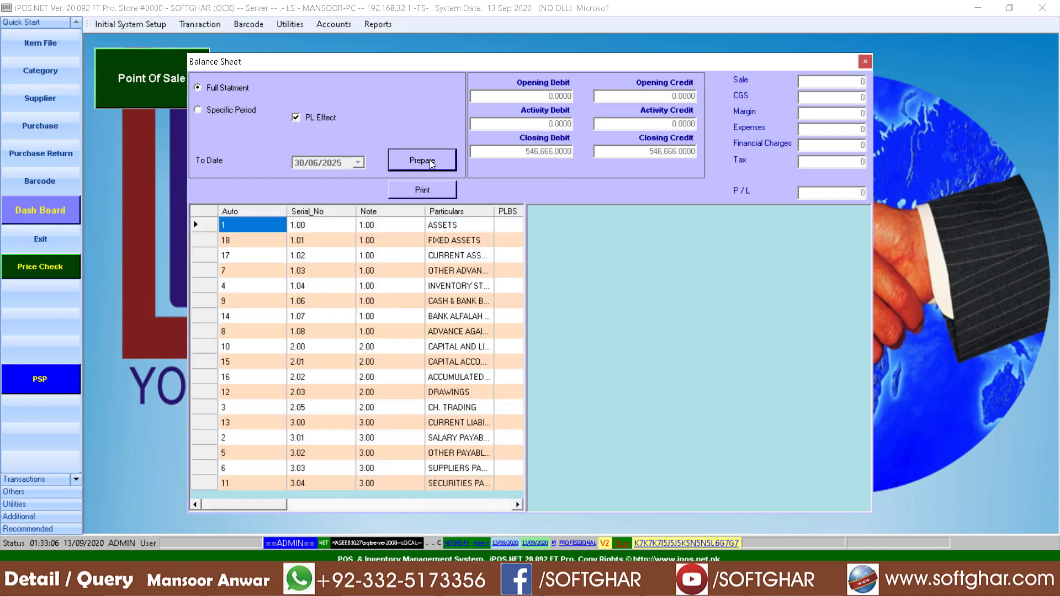
Preview the balance sheet for printing and look through its assets, capital and liabilities sections.
{"action": "left_click", "coordinate": [426, 193]}
{"action": "left_click", "coordinate": [597, 386]}
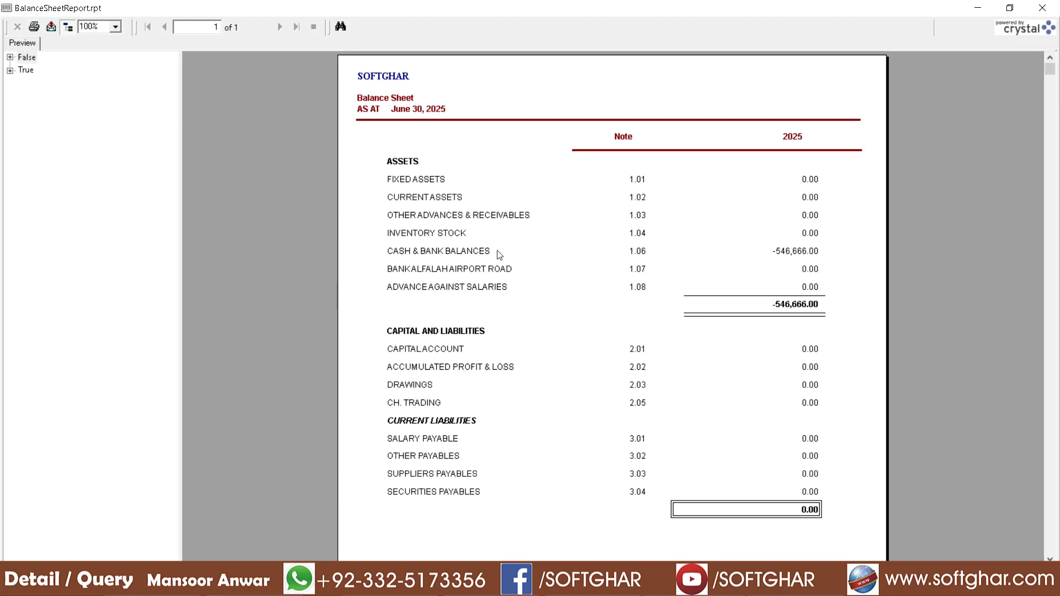
{"action": "scroll", "coordinate": [624, 428], "scroll_direction": "down", "scroll_amount": 3}
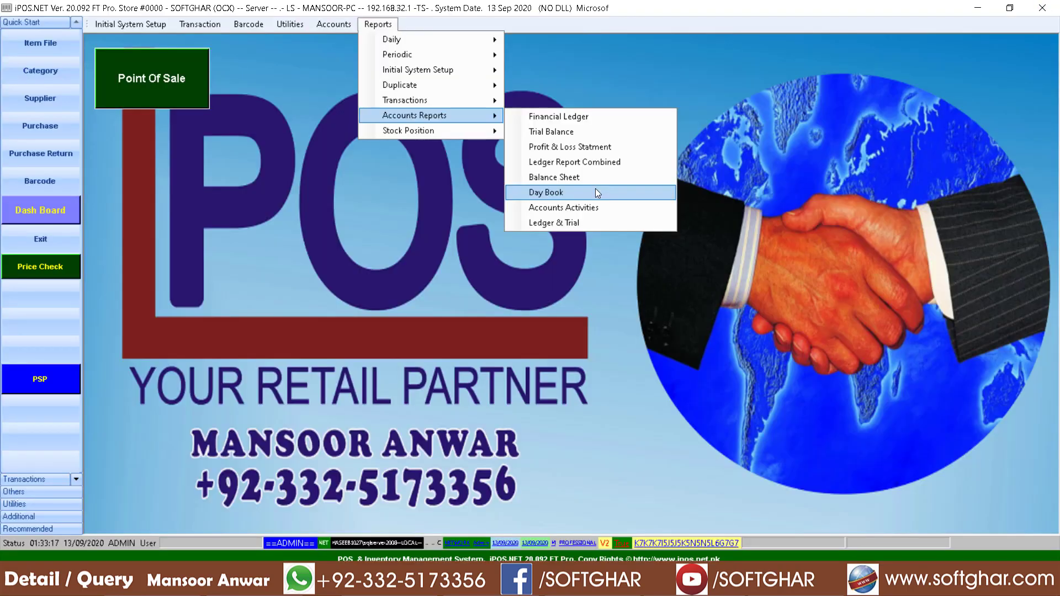